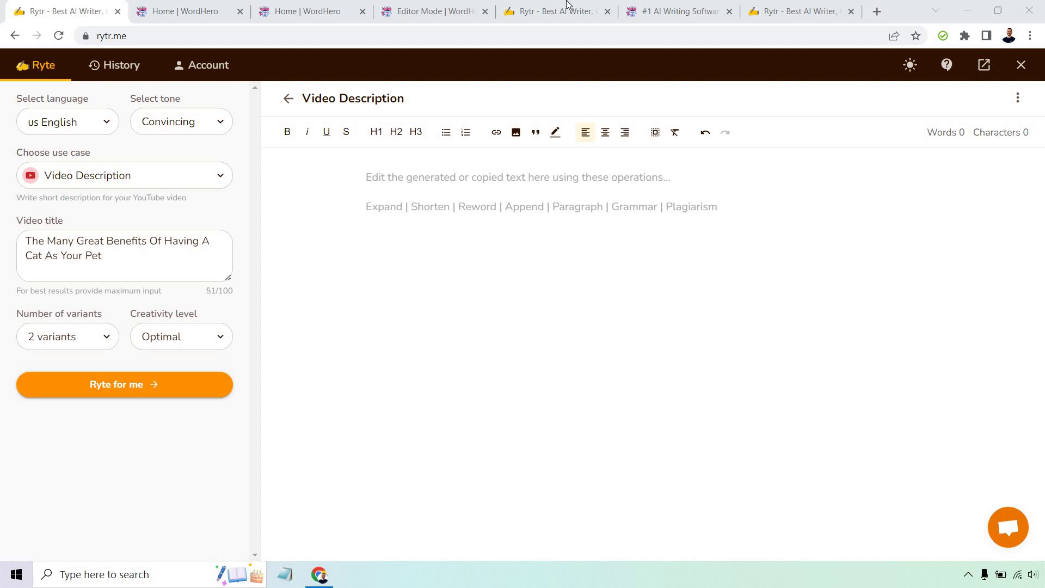
Switch from Rytr to the WordHero home page listing tools like AIDA Copywriting Formula and Blog Outlines
left_click(211, 4)
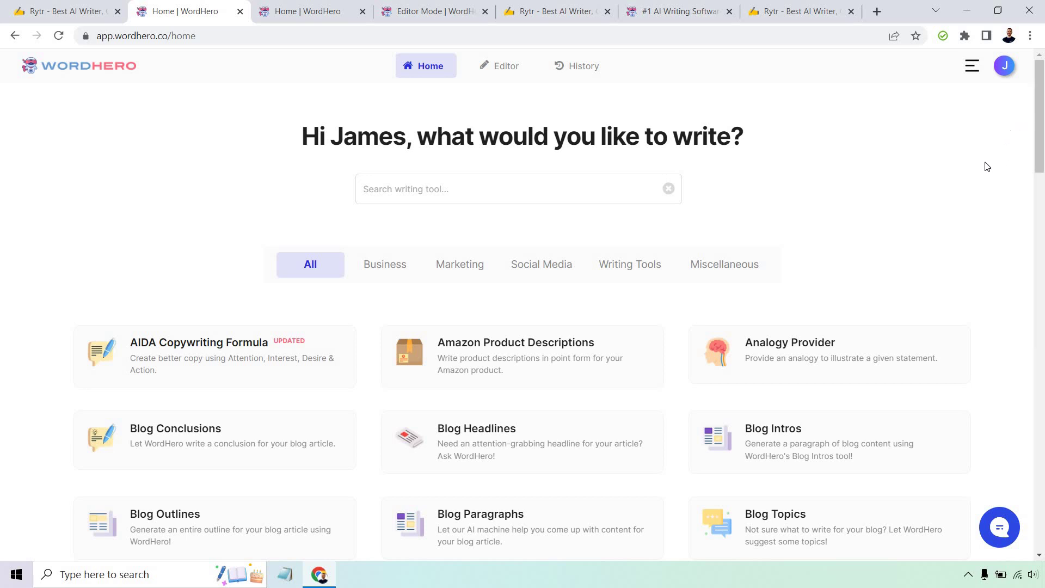
scroll(990, 179, "down", 4)
scroll(1001, 190, "down", 8)
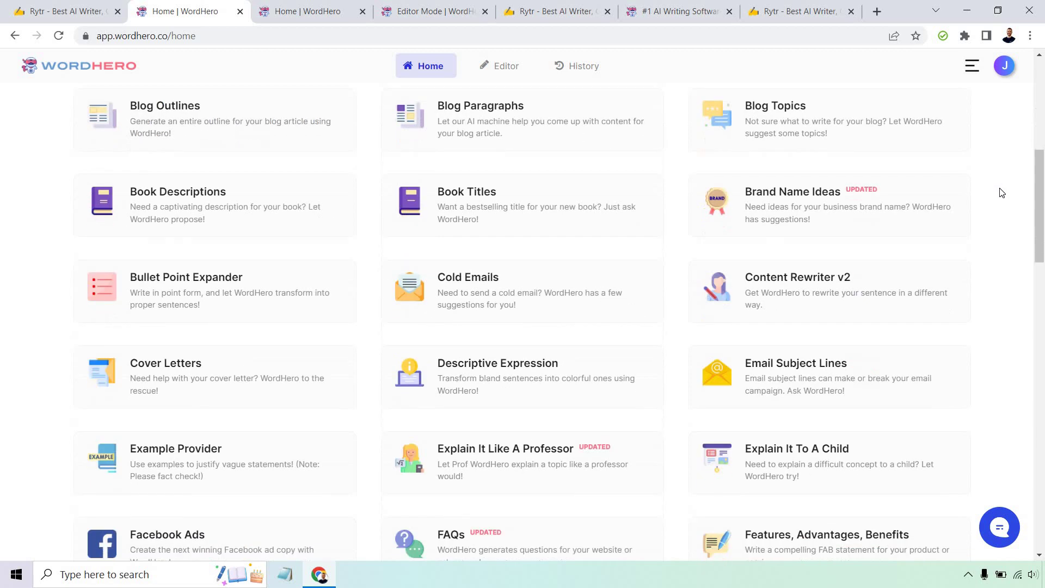
scroll(1002, 191, "down", 12)
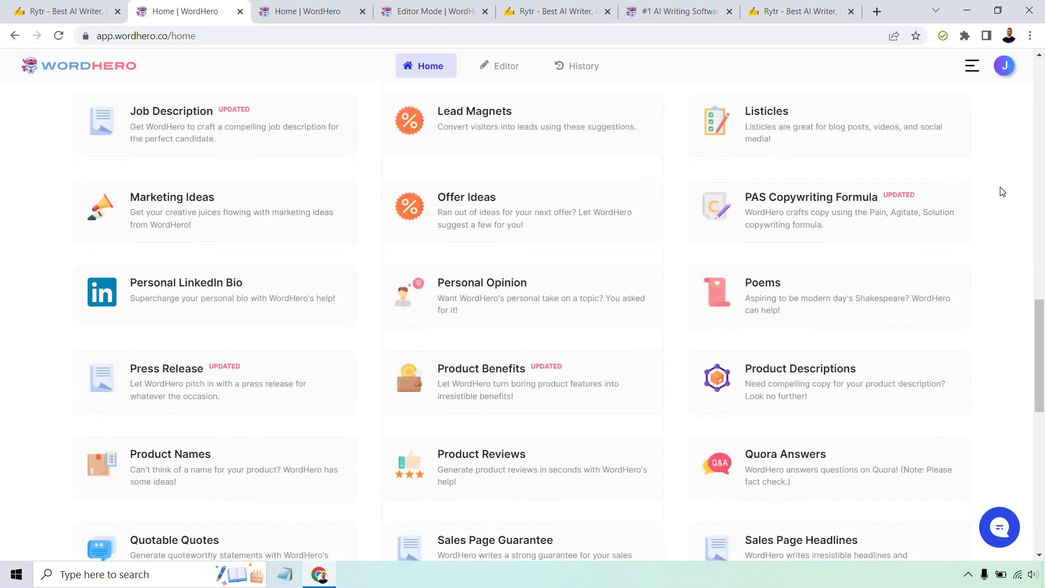
scroll(1001, 191, "down", 6)
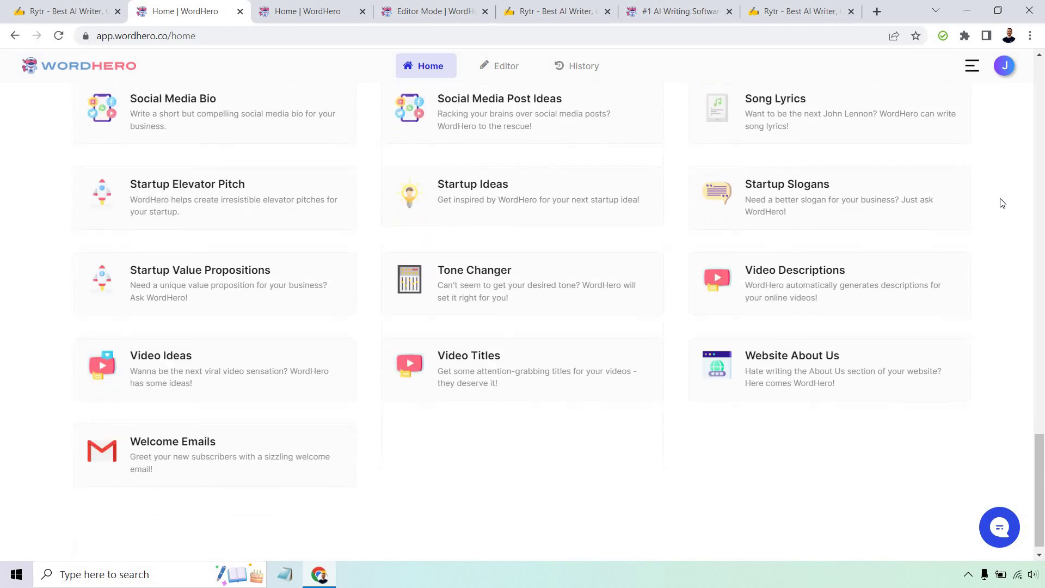
scroll(1006, 234, "up", 20)
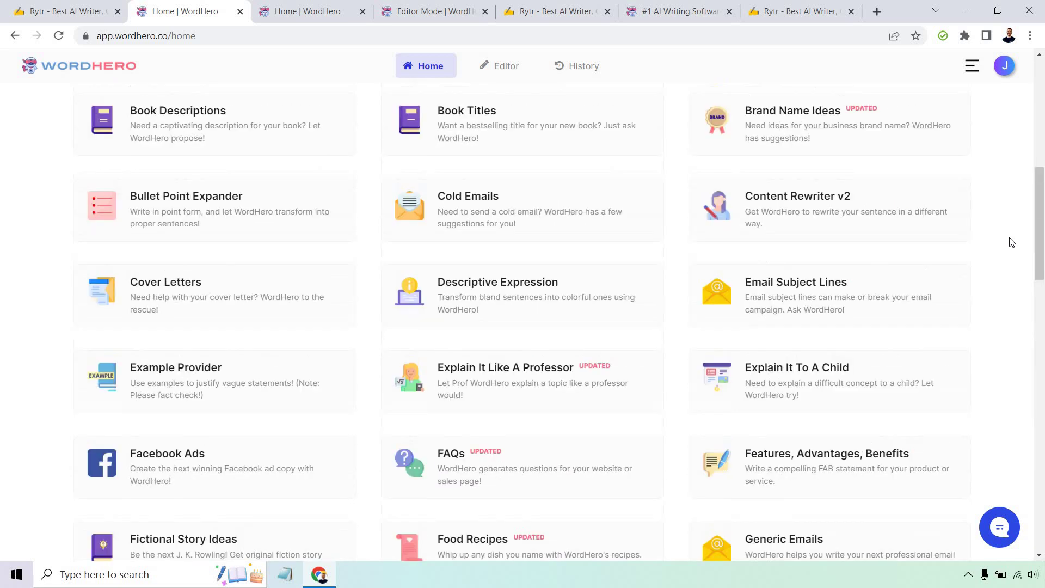
scroll(1011, 242, "up", 2)
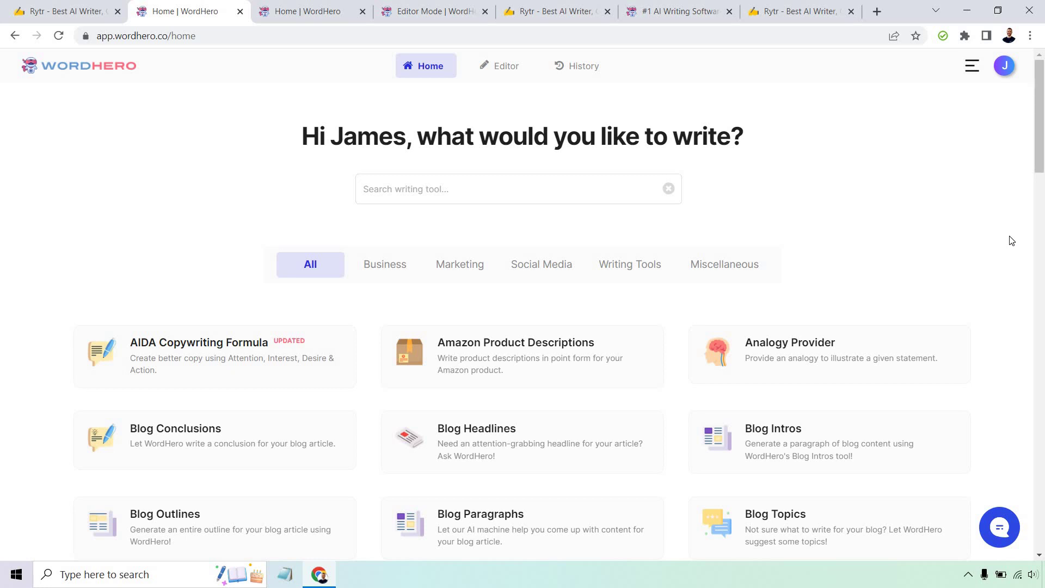
Show WordHero's Video Descriptions tool with the cat-benefits title and close the duplicate home tab
left_click(276, 14)
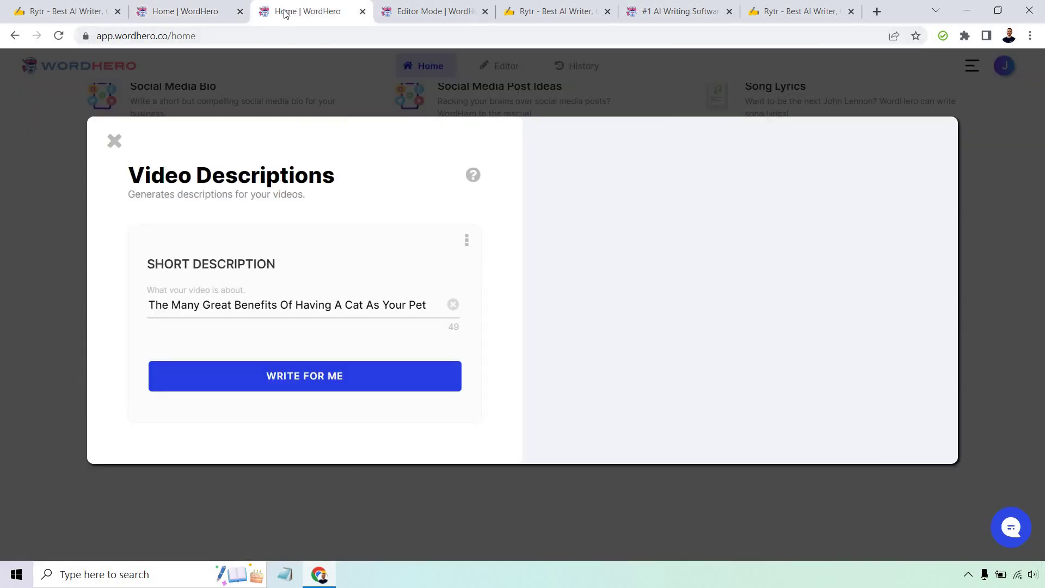
left_click(240, 11)
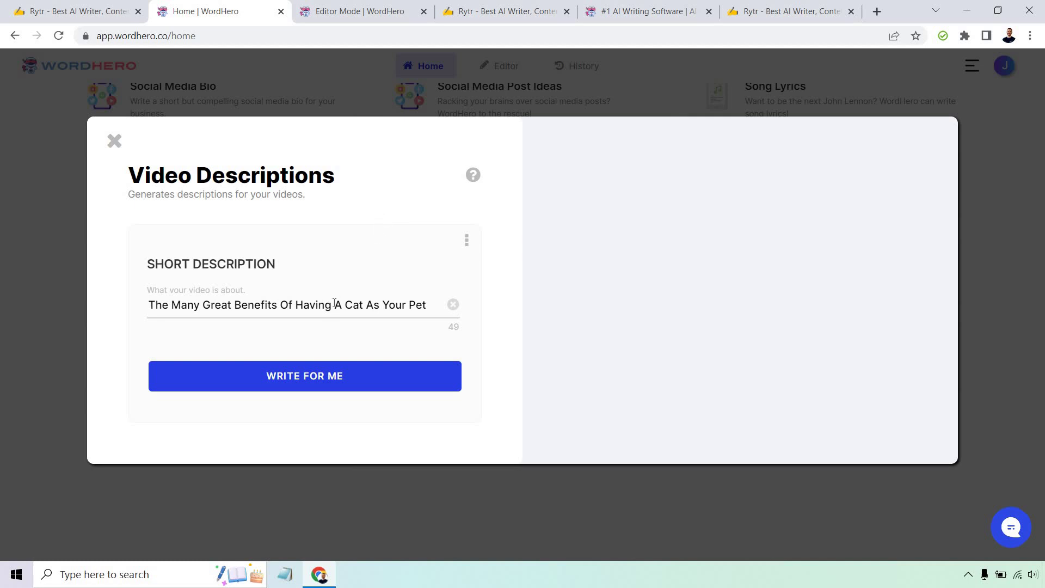
Generate two WordHero video descriptions (106 words) for the cat-benefits title and copy them
left_click(352, 376)
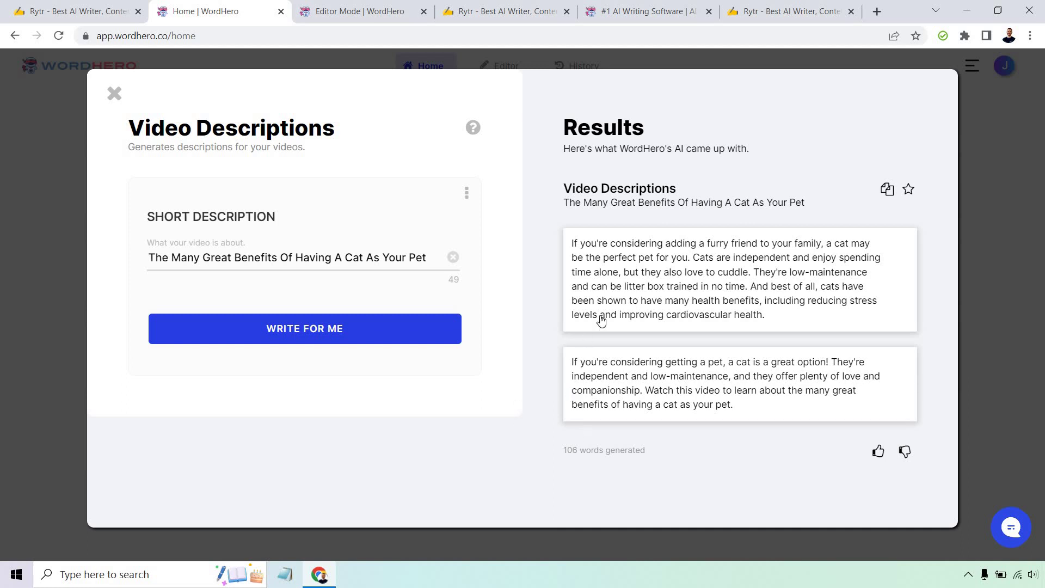
left_click(699, 270)
left_click(886, 190)
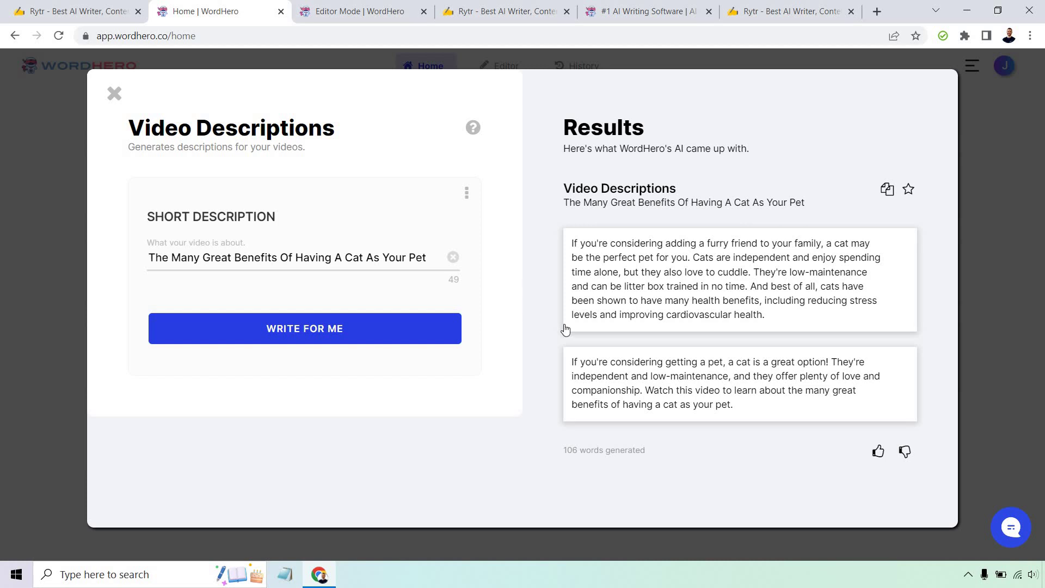
Return to Rytr's Video Description setup, keeping the Video Description use case and Optimal creativity
left_click(89, 5)
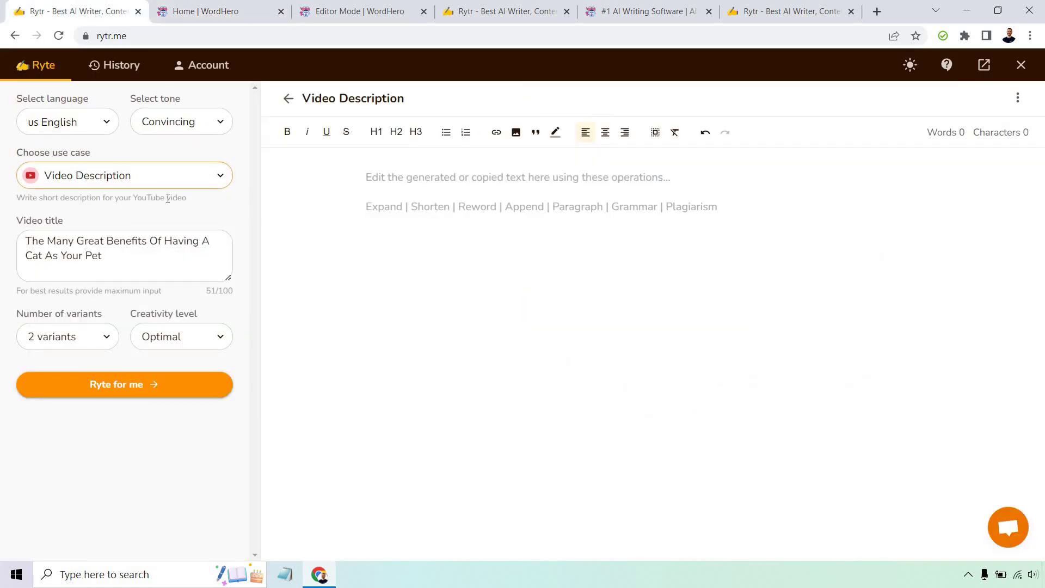
left_click(189, 177)
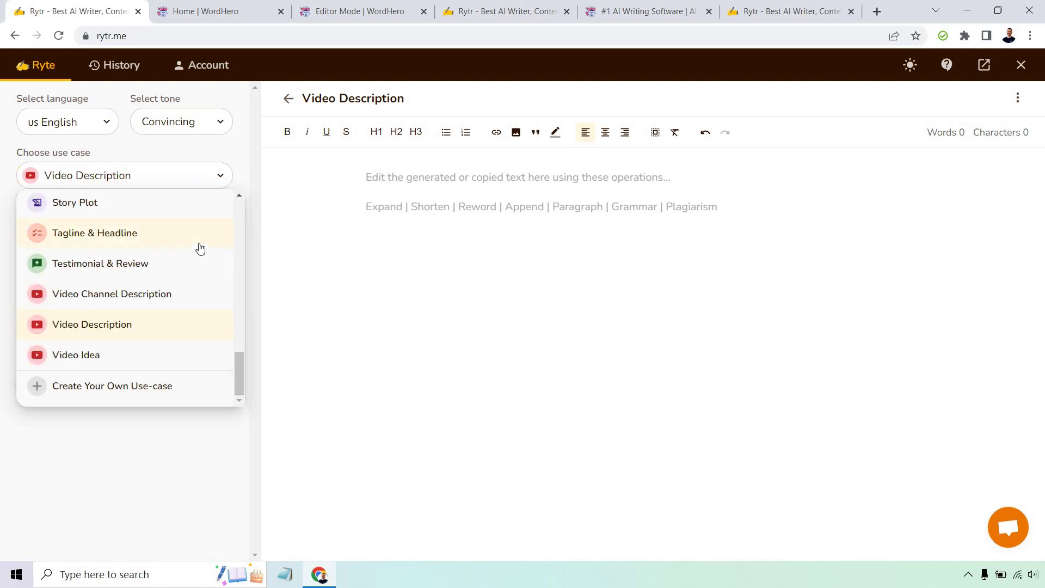
scroll(198, 248, "up", 10)
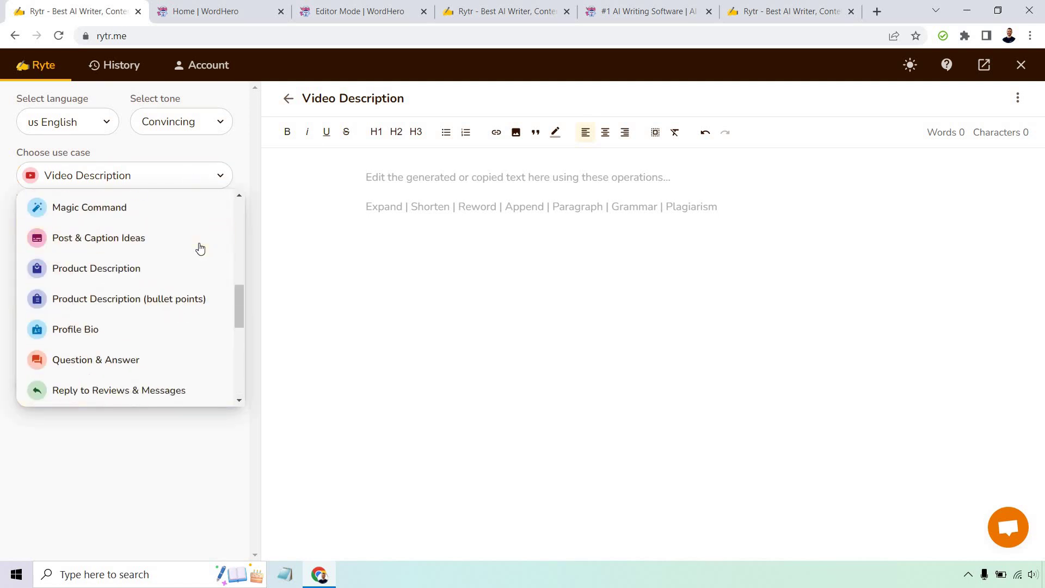
left_click(243, 170)
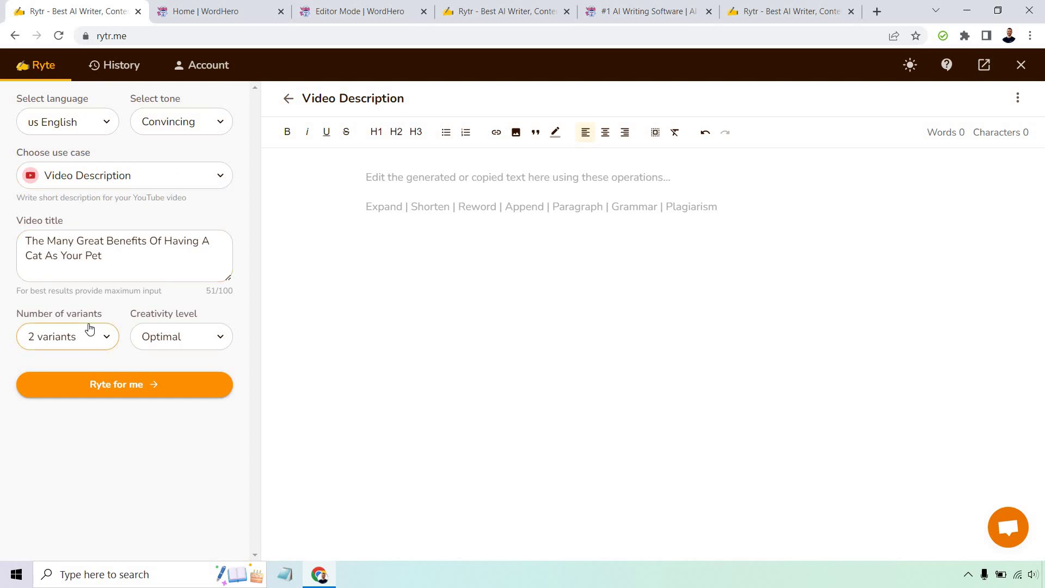
left_click(207, 348)
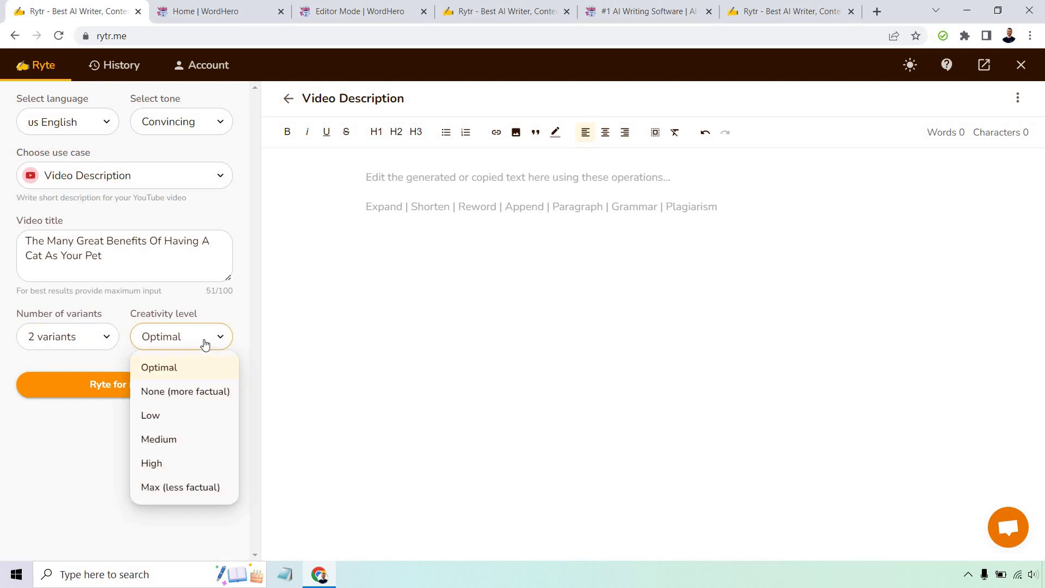
left_click(223, 315)
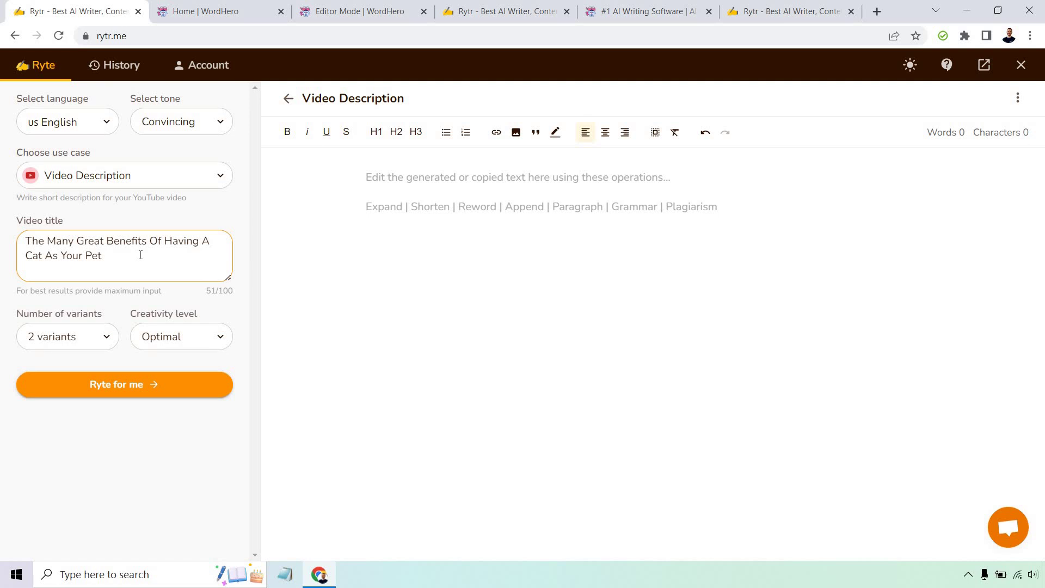
Have Rytr write two video description variants for the cat title, totalling 100 words
left_click(158, 381)
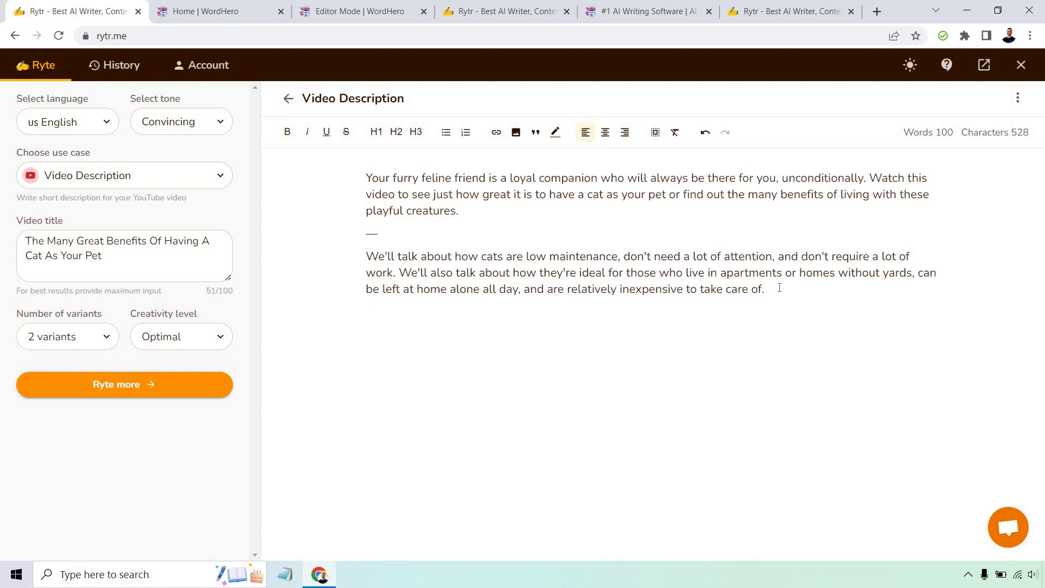
Go to WordHero's Editor Mode document titled 'The Many Great Benefits Of Having A Cat As Your Pet'
left_click_drag(102, 256, 24, 240)
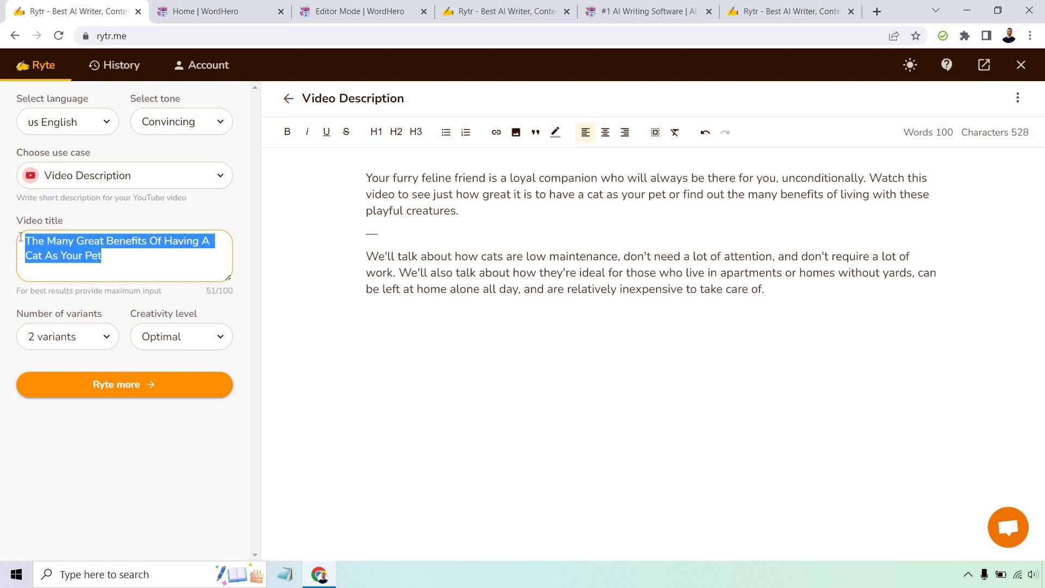
left_click(143, 253)
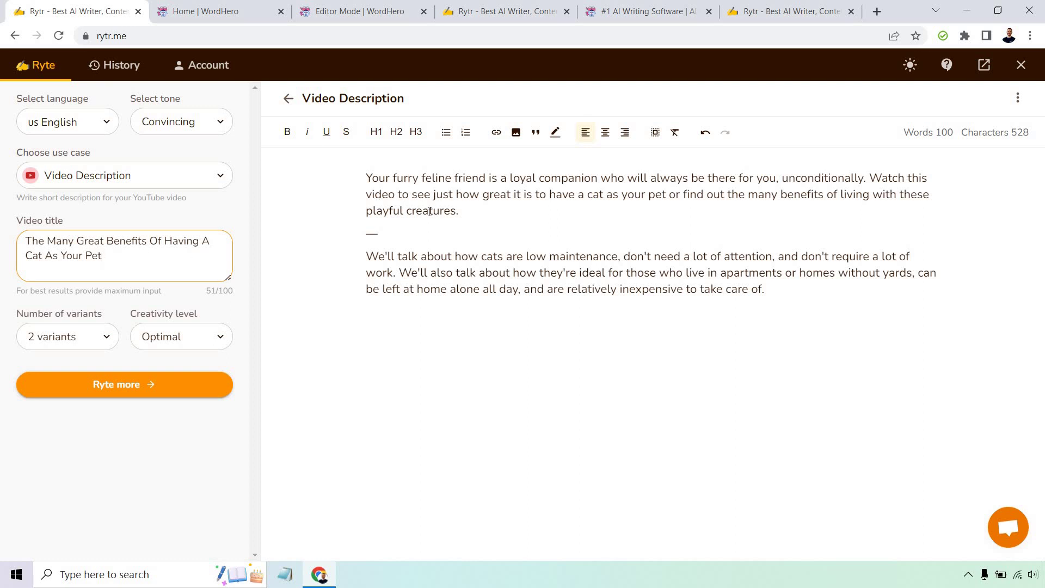
left_click(366, 8)
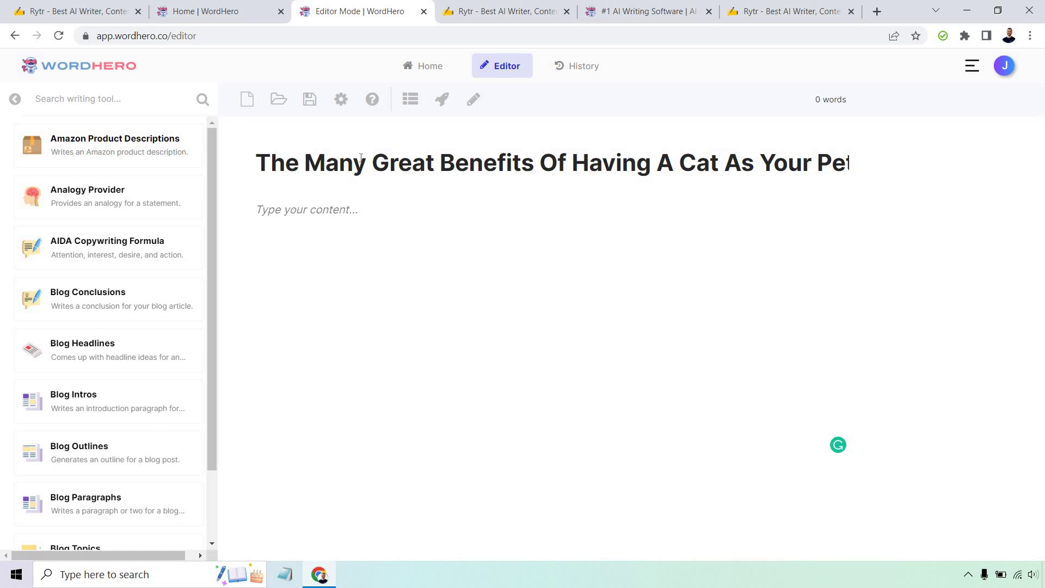
Generate an 82-word outline from the title (introduction, four benefits, conclusion) and select 'They are clean'
left_click(408, 103)
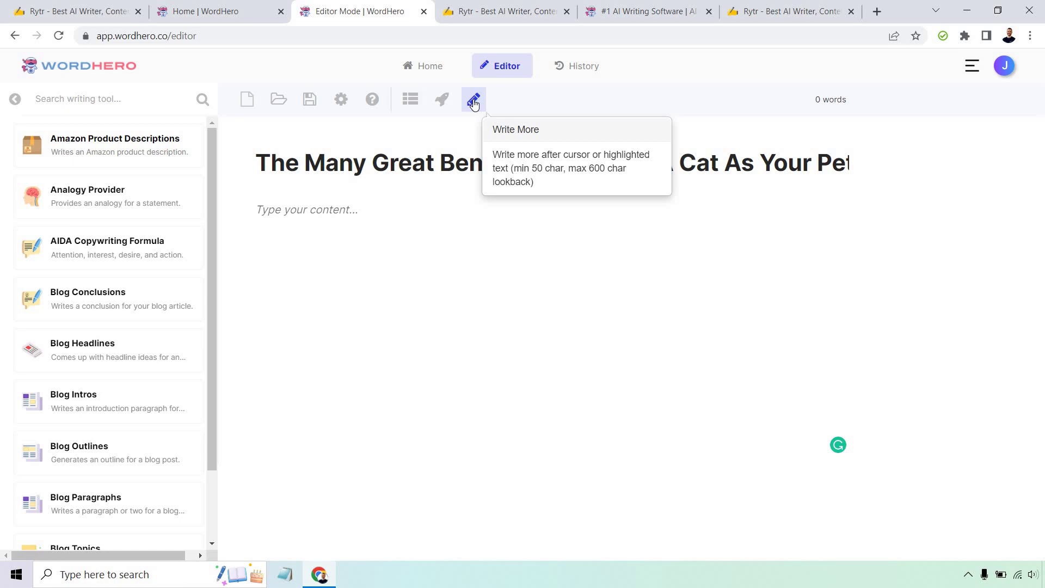
left_click(413, 105)
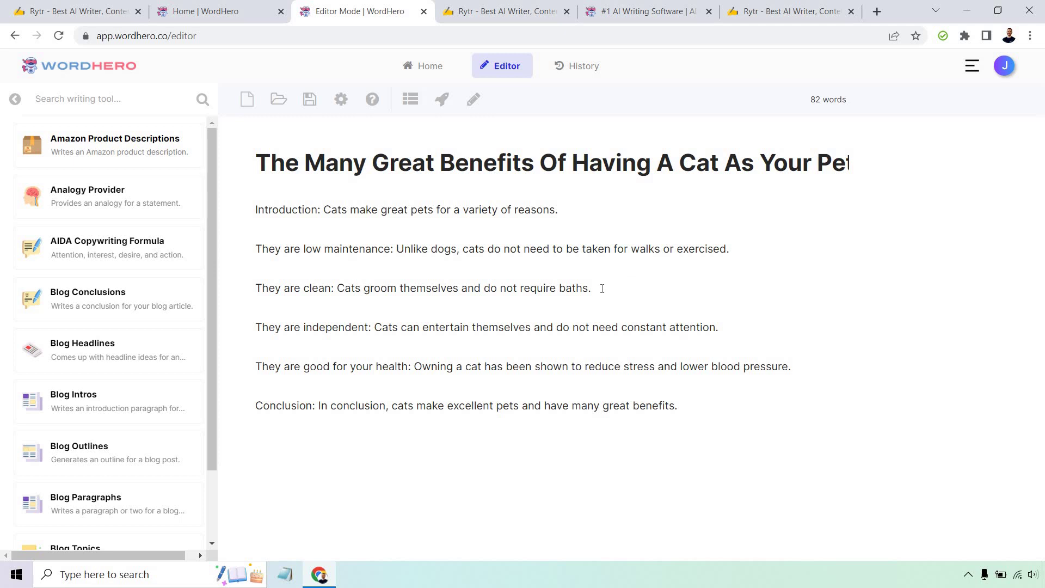
left_click_drag(594, 288, 255, 281)
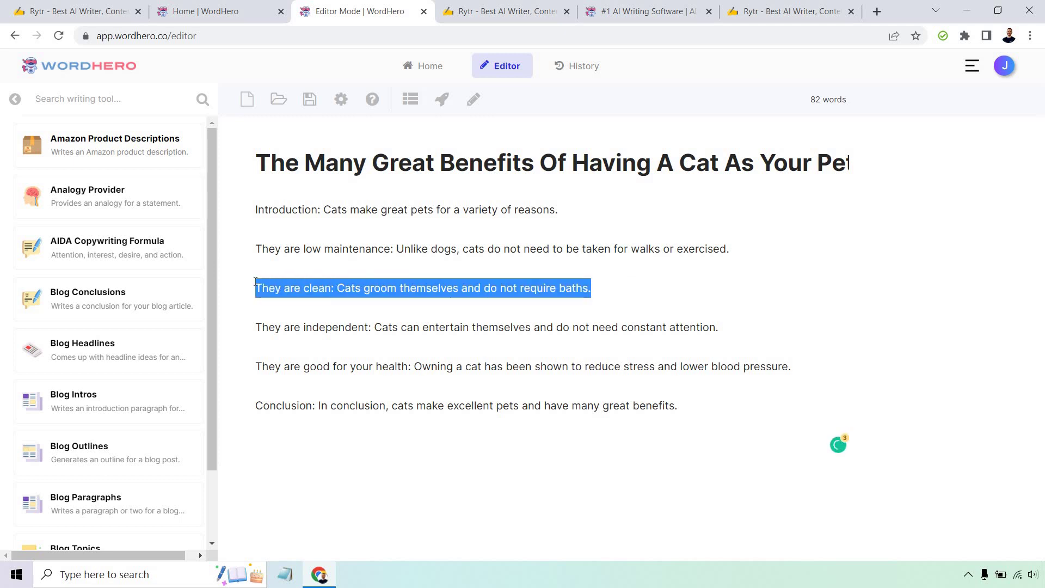
Expand 'They are clean' into a paragraph on cats grooming themselves and make that line an H2 heading
left_click(441, 99)
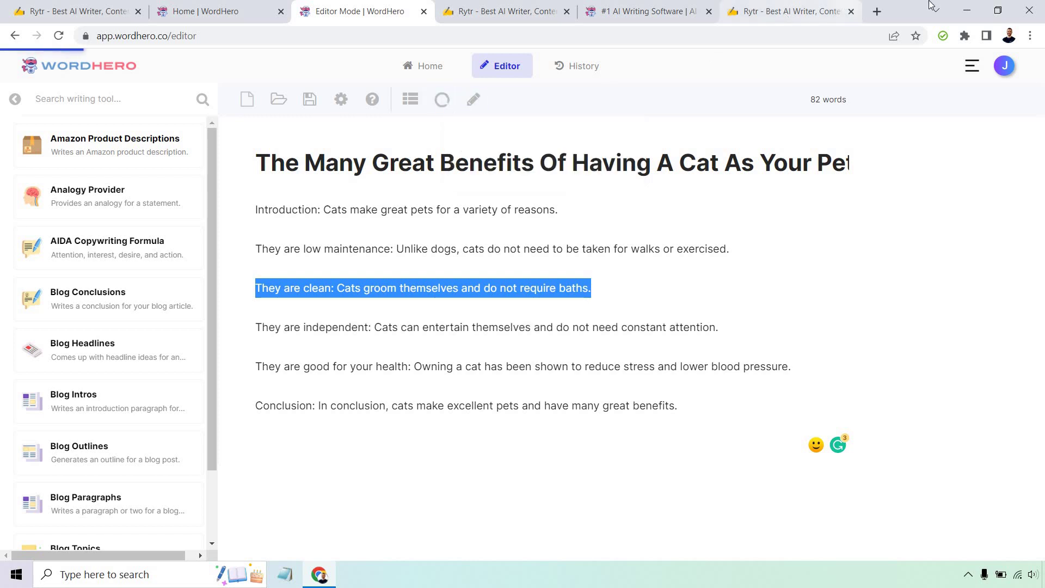
left_click(601, 285)
key("Return")
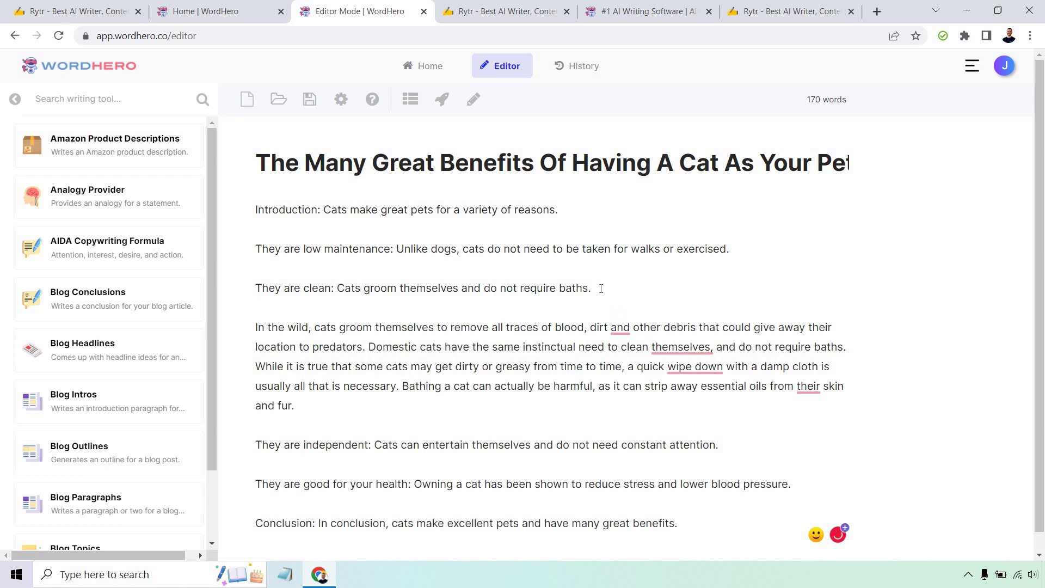
left_click_drag(593, 288, 252, 288)
left_click(492, 315)
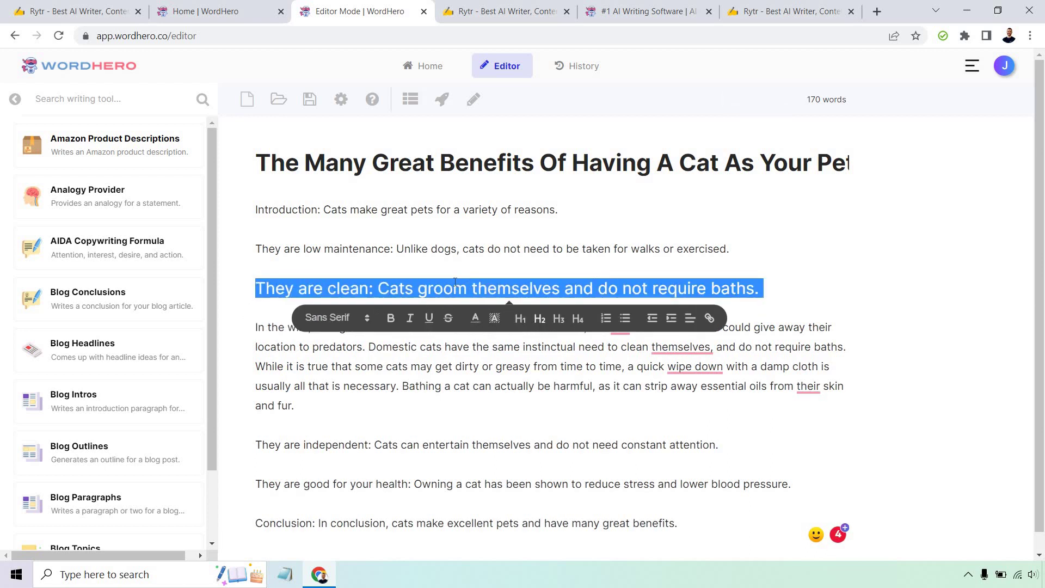
left_click(805, 294)
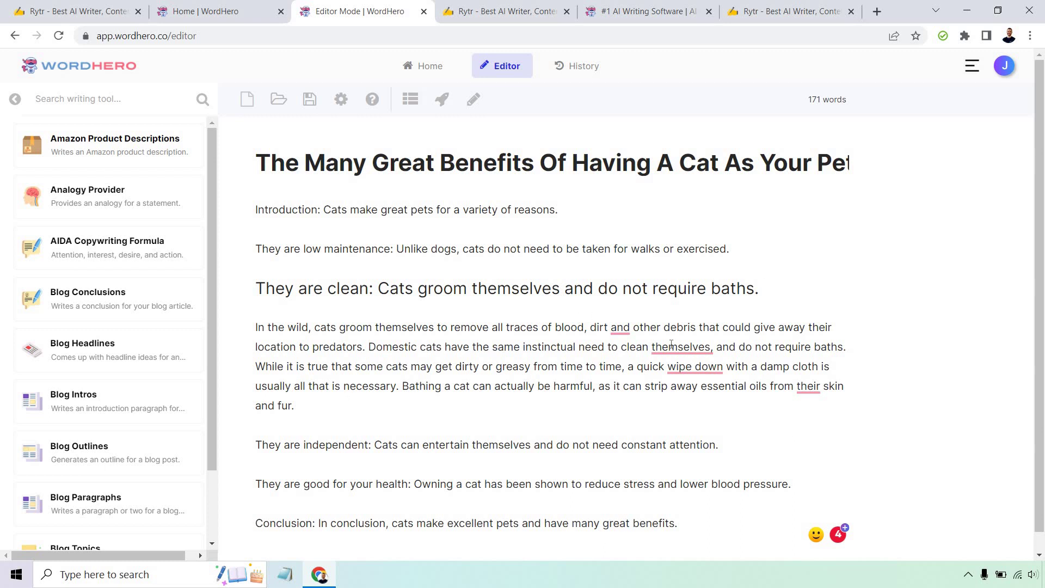
Accept Grammarly fixes: drop the comma after 'themselves', use 'wipe-down', 'its' for 'their', comma after 'dirt'
mouse_move(683, 348)
left_click(693, 376)
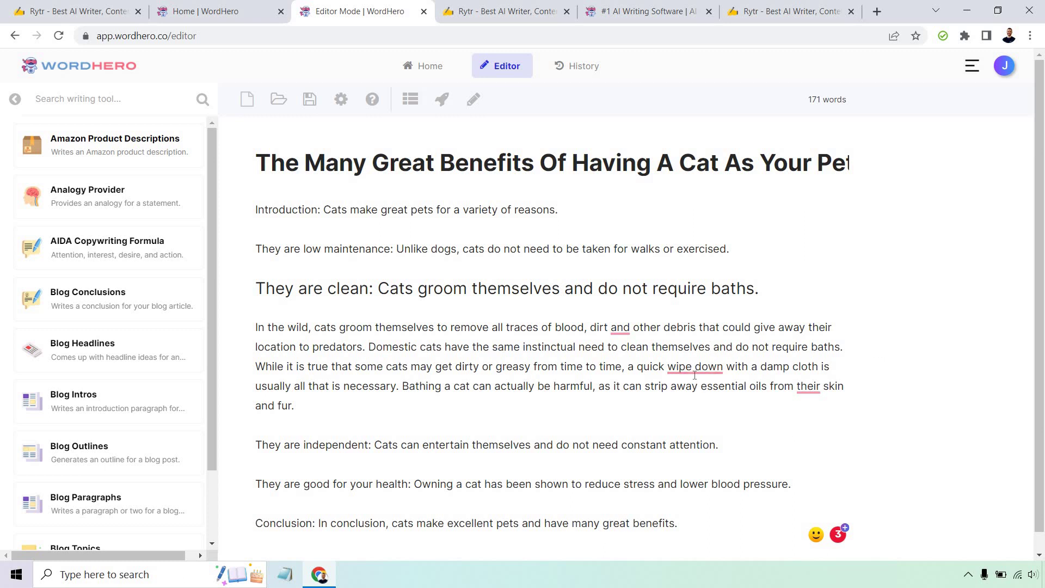
mouse_move(694, 367)
left_click(700, 404)
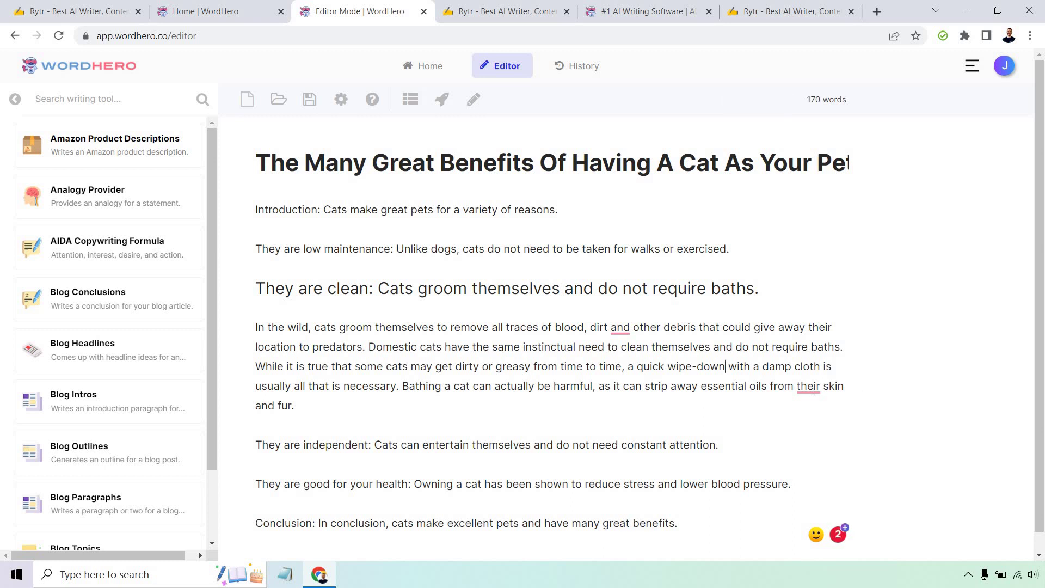
mouse_move(811, 390)
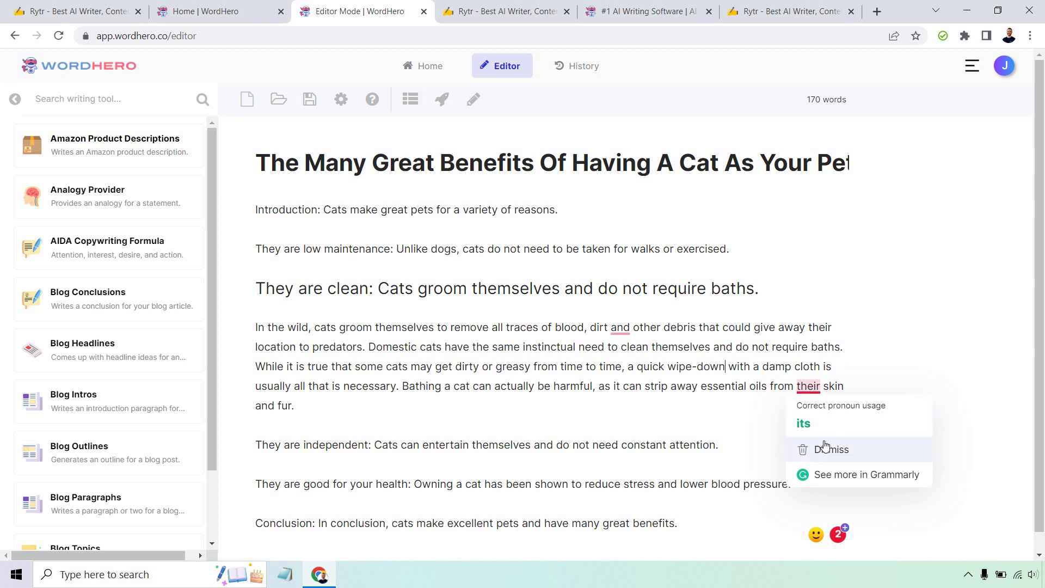
left_click(814, 420)
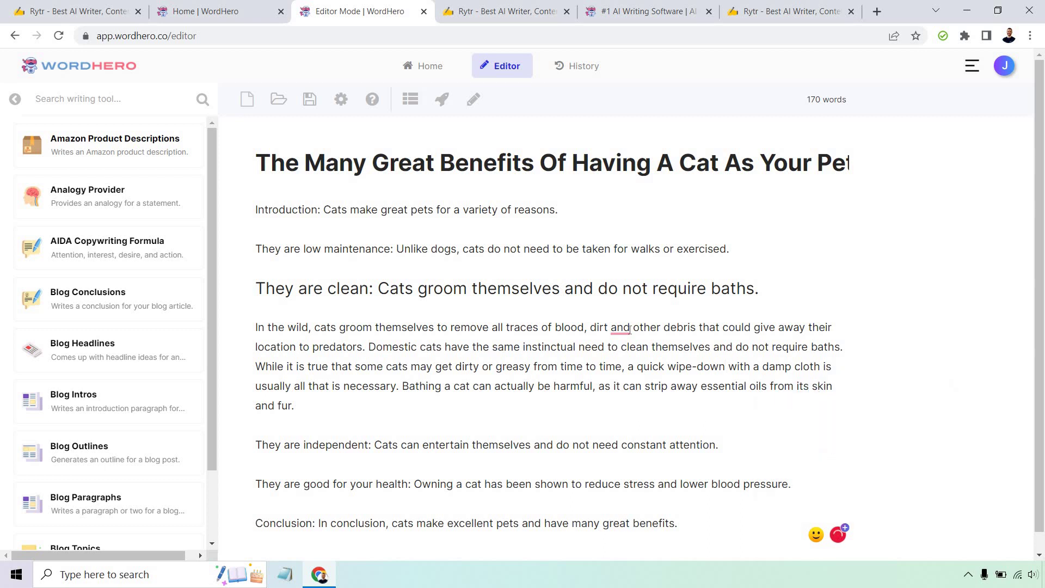
mouse_move(626, 328)
left_click(630, 362)
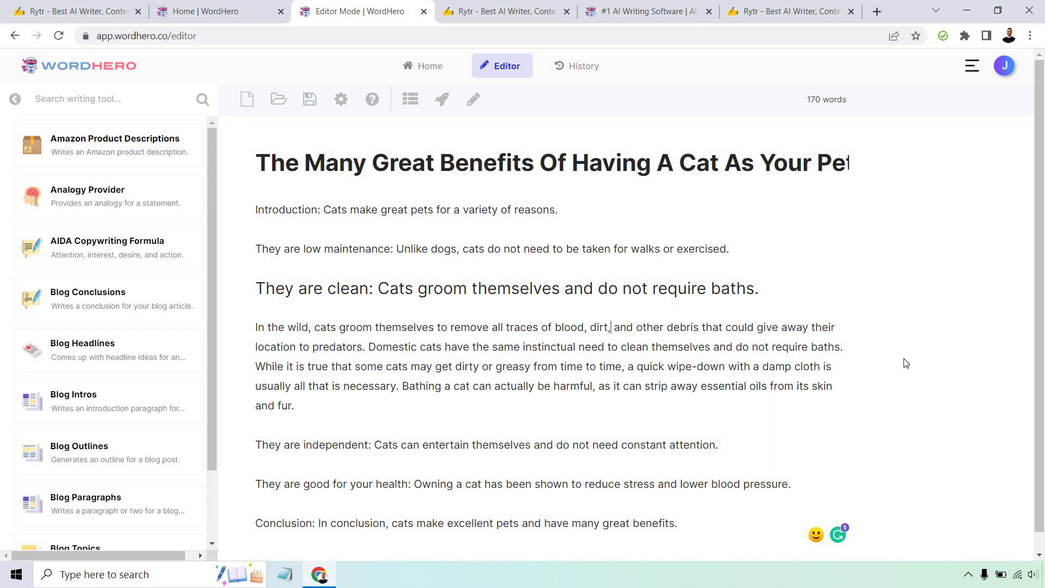
scroll(494, 353, "down", 1)
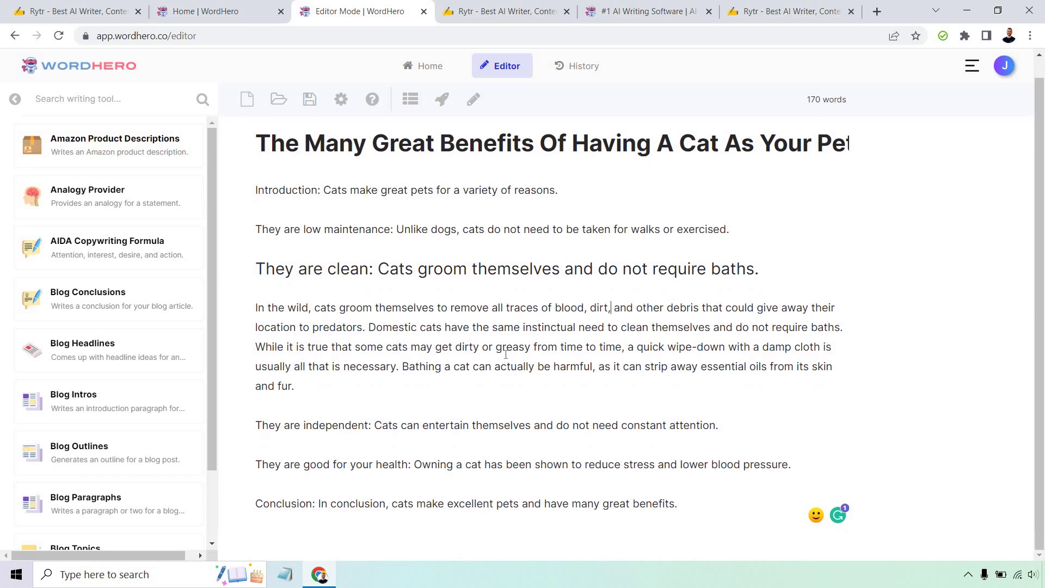
left_click_drag(294, 387, 255, 314)
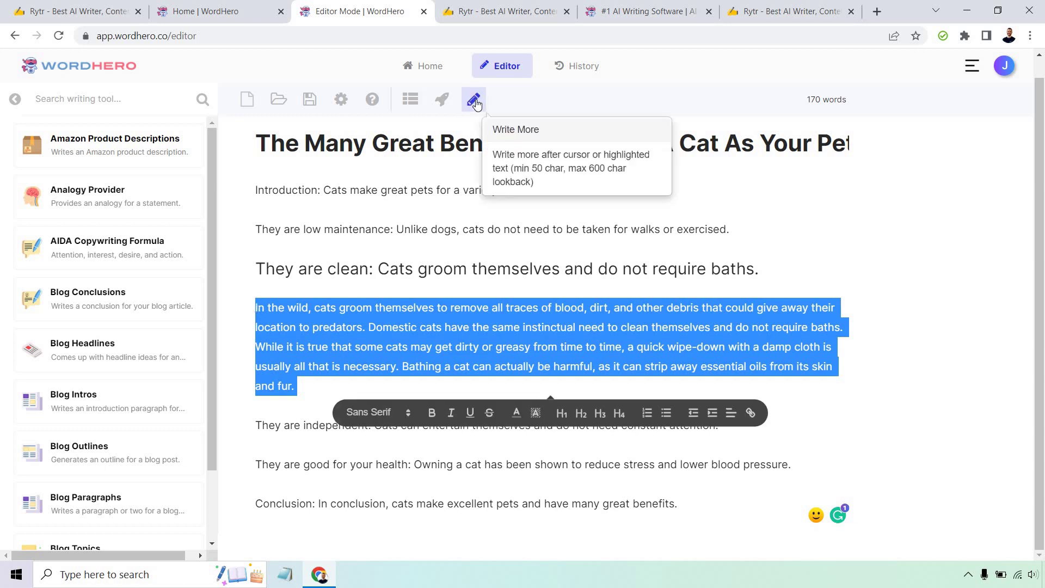
left_click(906, 375)
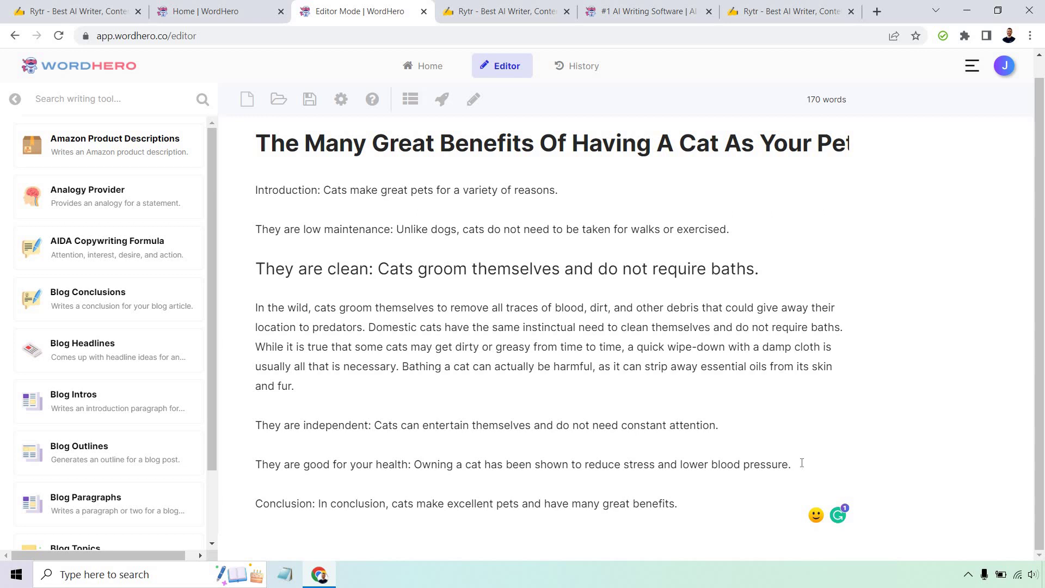
mouse_move(792, 464)
left_mouse_down()
mouse_move(321, 446)
mouse_move(256, 464)
left_mouse_up()
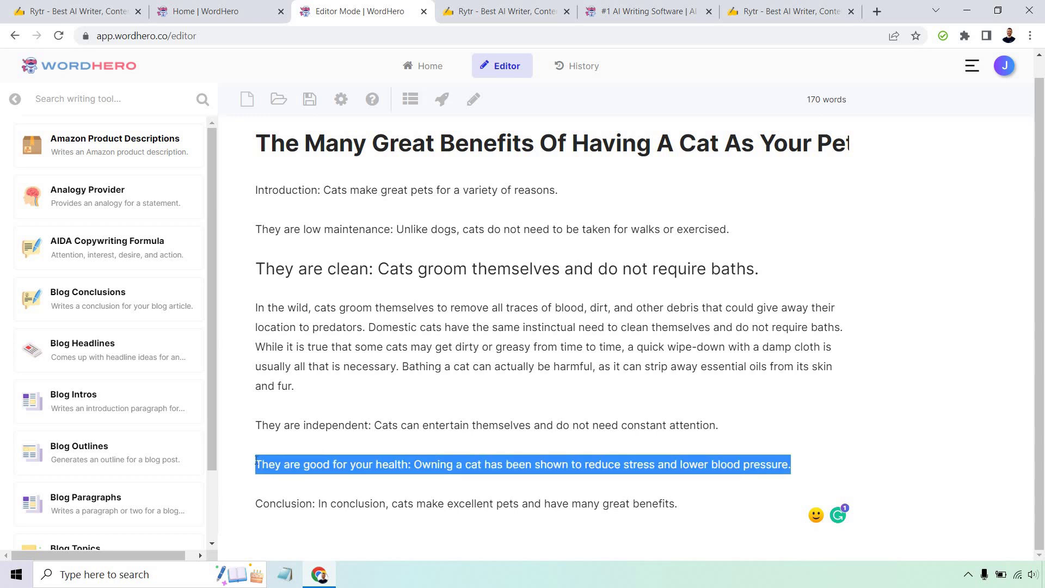
left_click(734, 421)
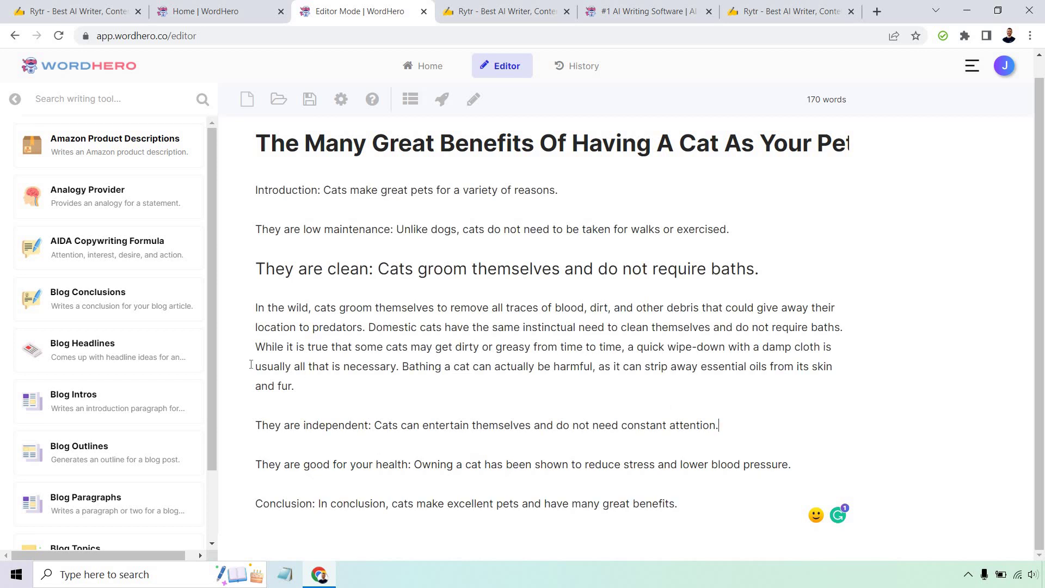
scroll(110, 212, "down", 1)
scroll(110, 212, "down", 3)
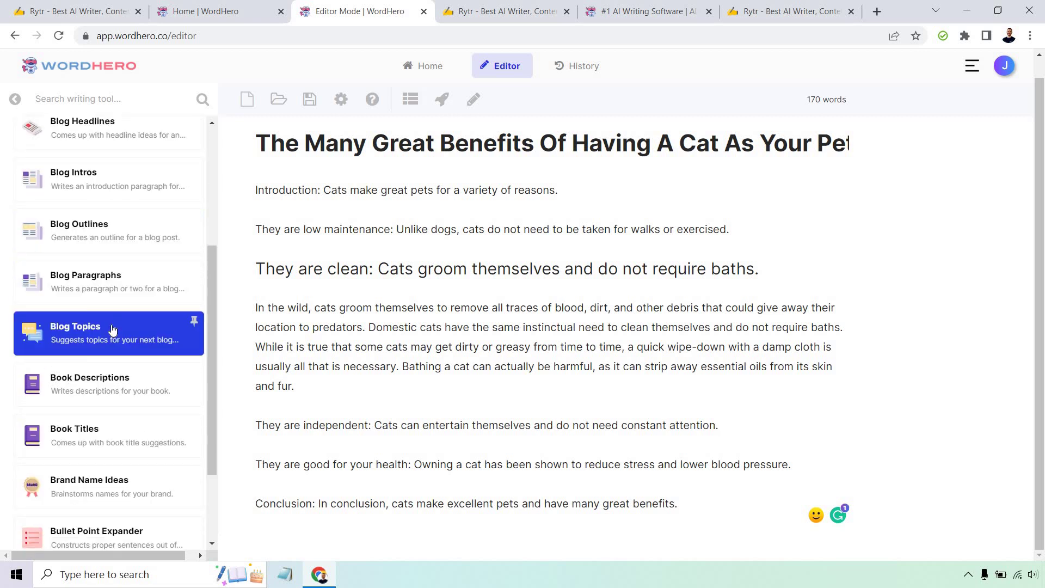
Copy the outline's conclusion sentence into the Blog Conclusions tool as its short description
scroll(110, 329, "up", 4)
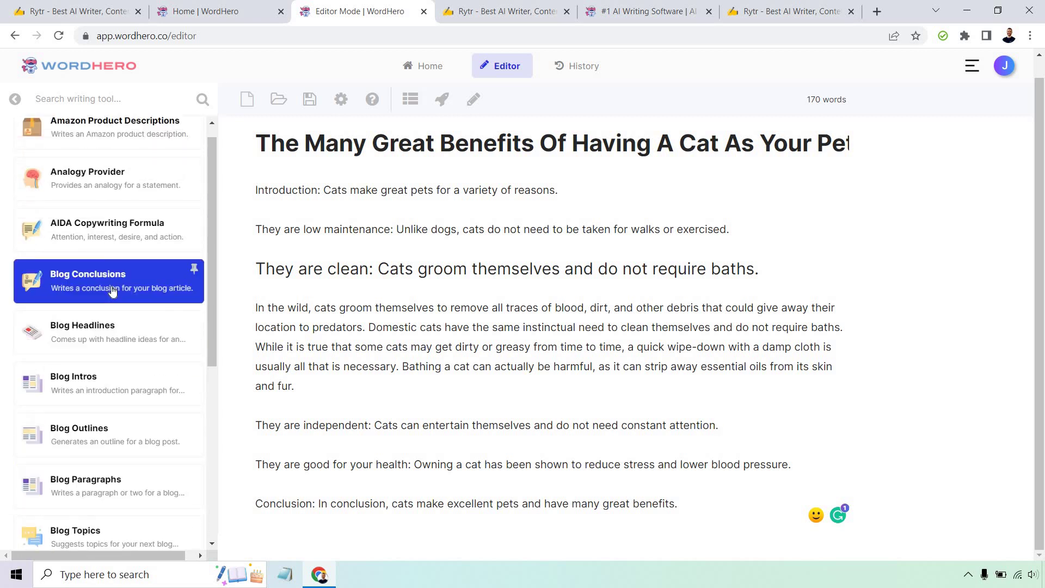
left_click(114, 292)
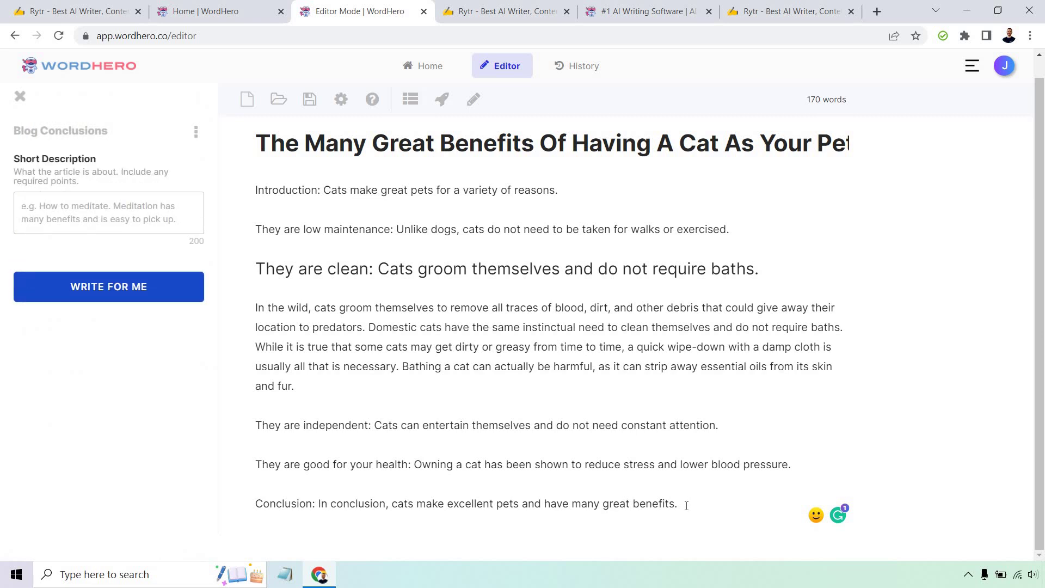
left_click_drag(686, 503, 317, 509)
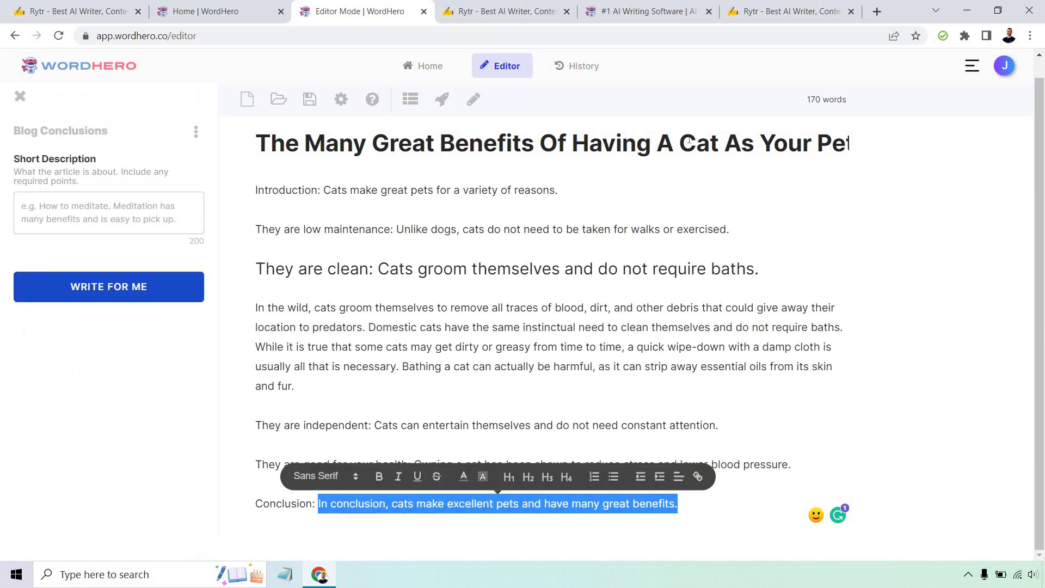
left_click(679, 504)
left_click_drag(679, 504, 318, 501)
key("ctrl+c")
left_click(138, 210)
key("ctrl+v")
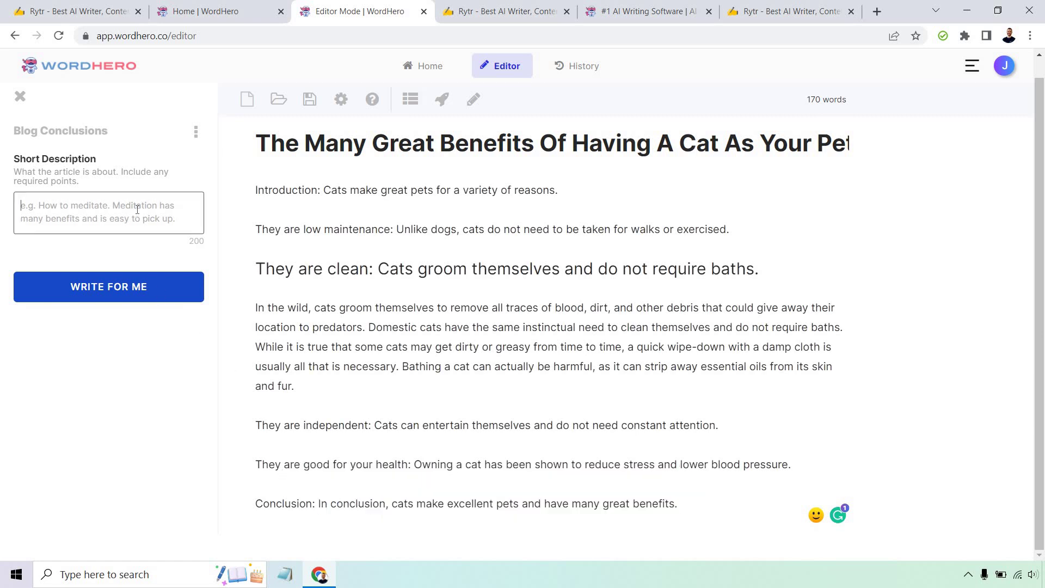
Generate conclusion paragraphs and paste the first one below the Conclusion line
left_click(140, 285)
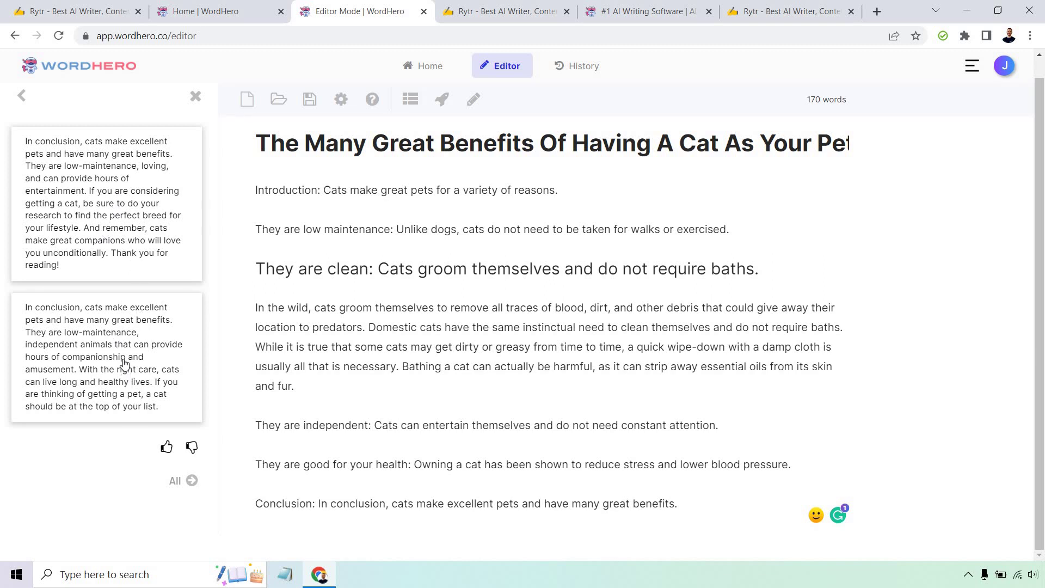
left_click(100, 208)
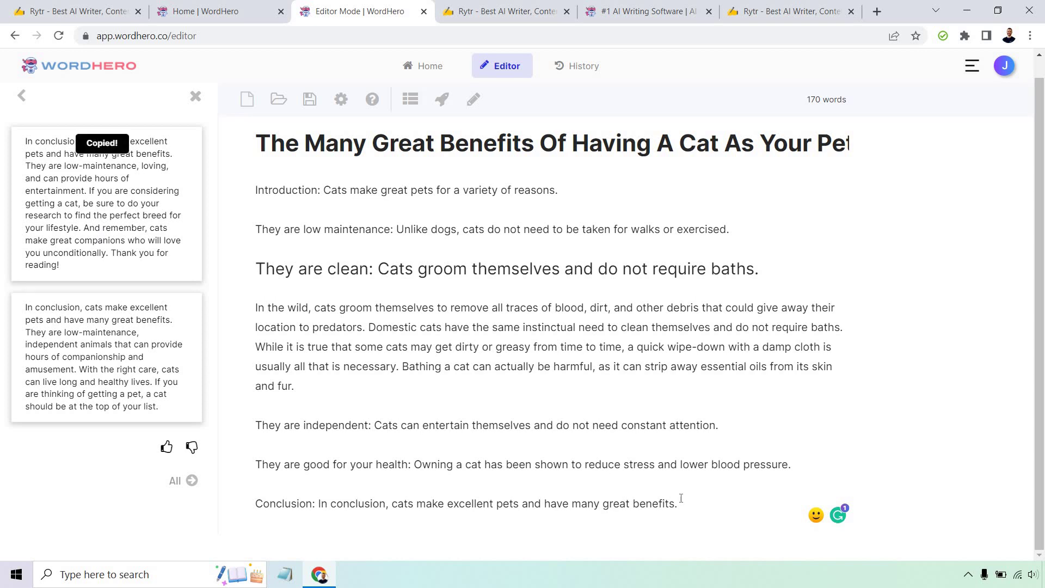
left_click(705, 496)
key("Return")
key("ctrl+v")
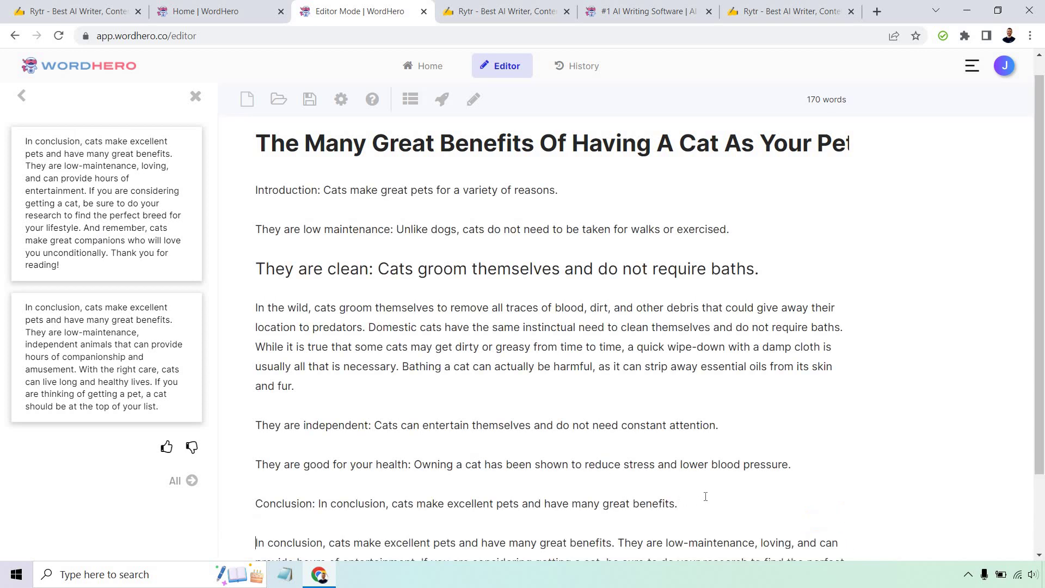
Delete the original one-line conclusion, leaving a 215-word article
scroll(705, 482, "down", 2)
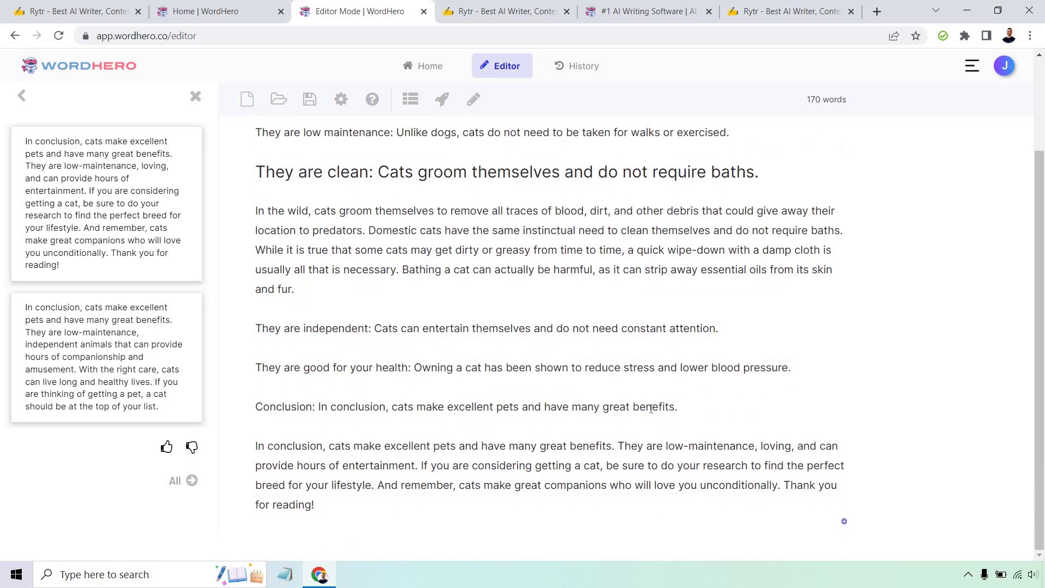
left_click_drag(677, 407, 253, 404)
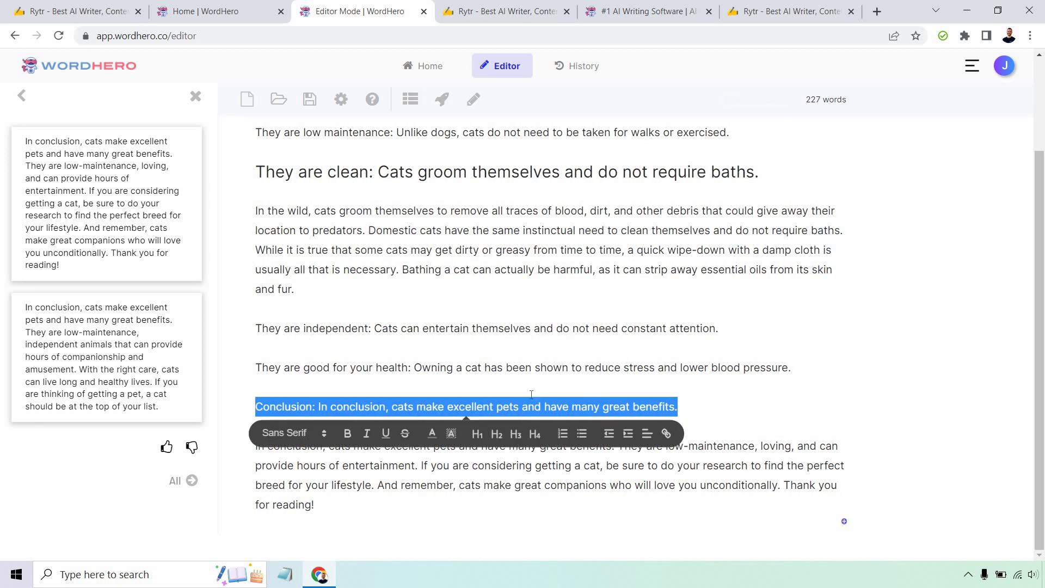
key("BackSpace")
key("BackSpace")
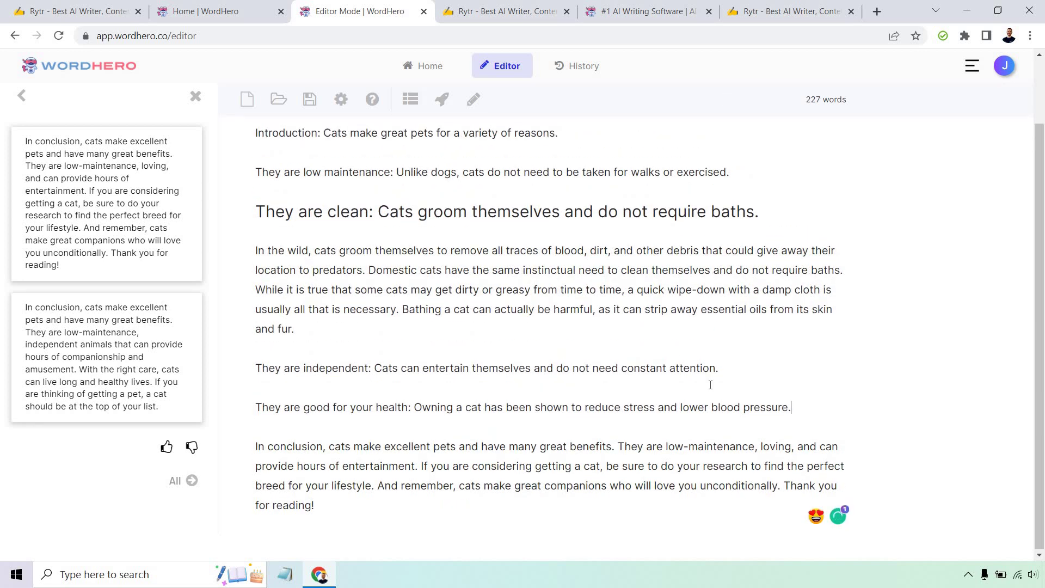
scroll(710, 384, "up", 2)
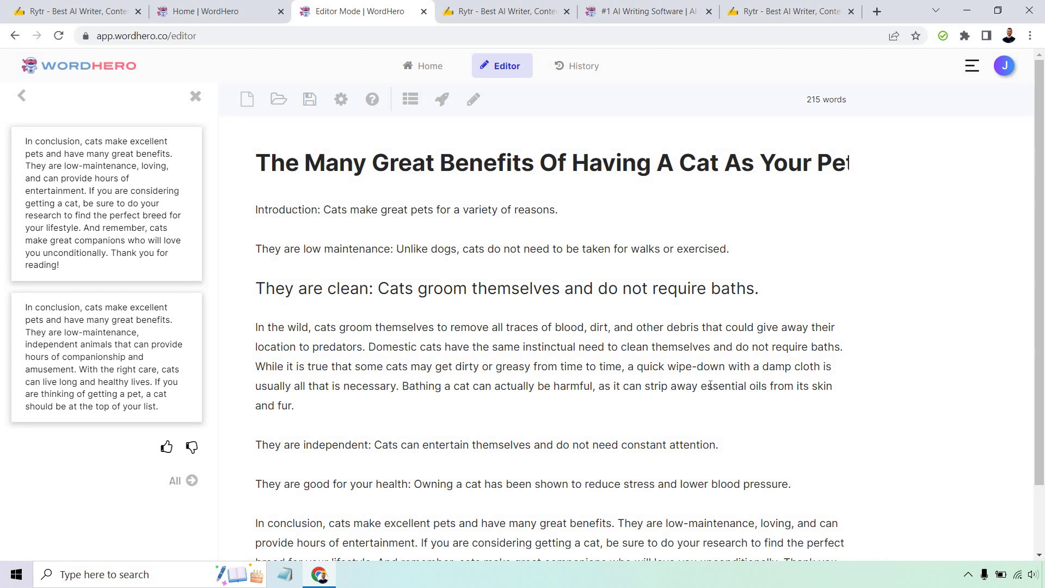
In Rytr's Blog Idea & Outline tool, generate the outline 'The Many Great Benefits of Having a Cat as Your Pet' from the existing keyword
left_click(487, 11)
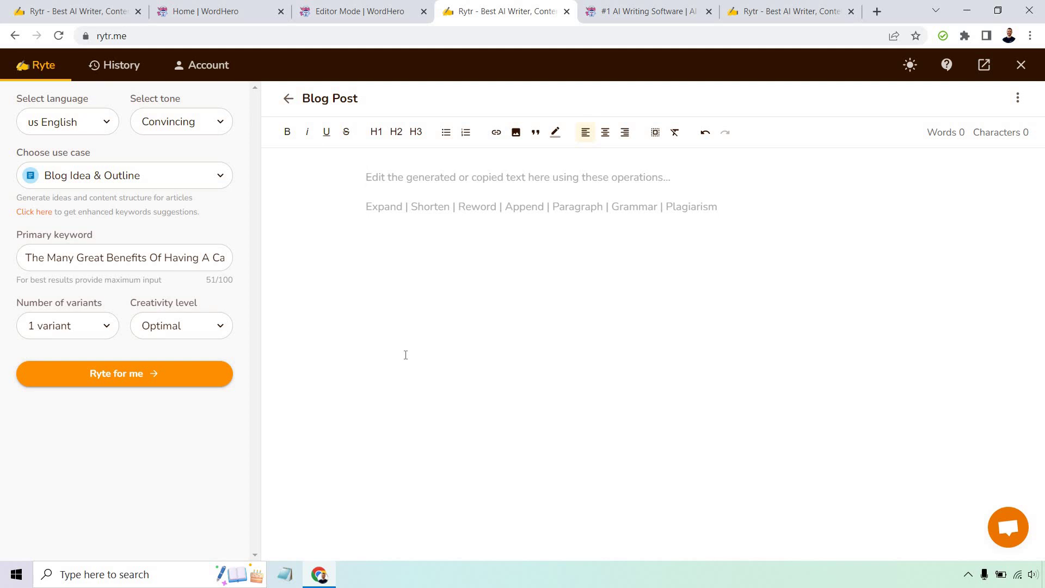
left_click(175, 186)
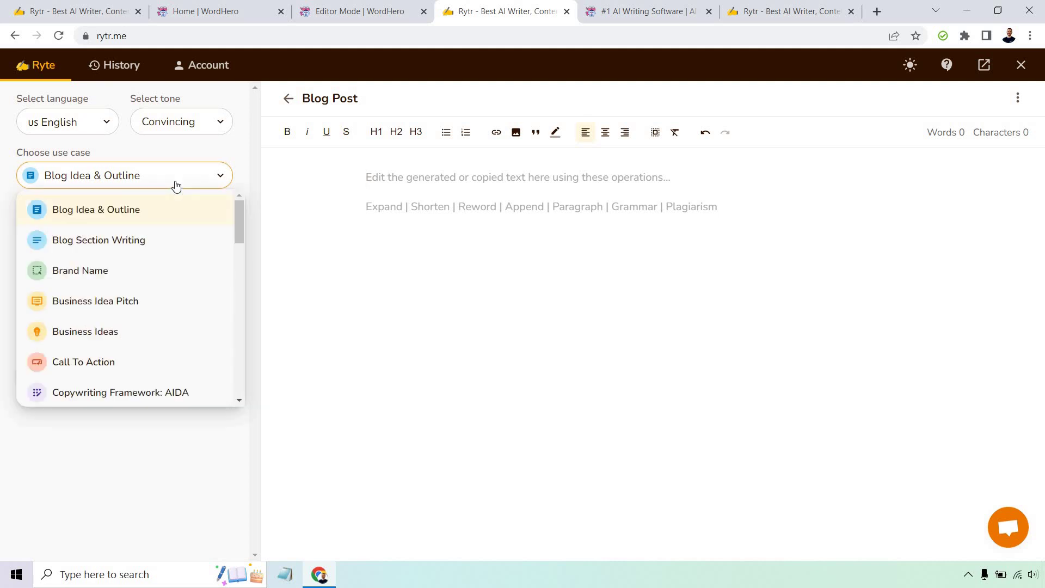
left_click(175, 186)
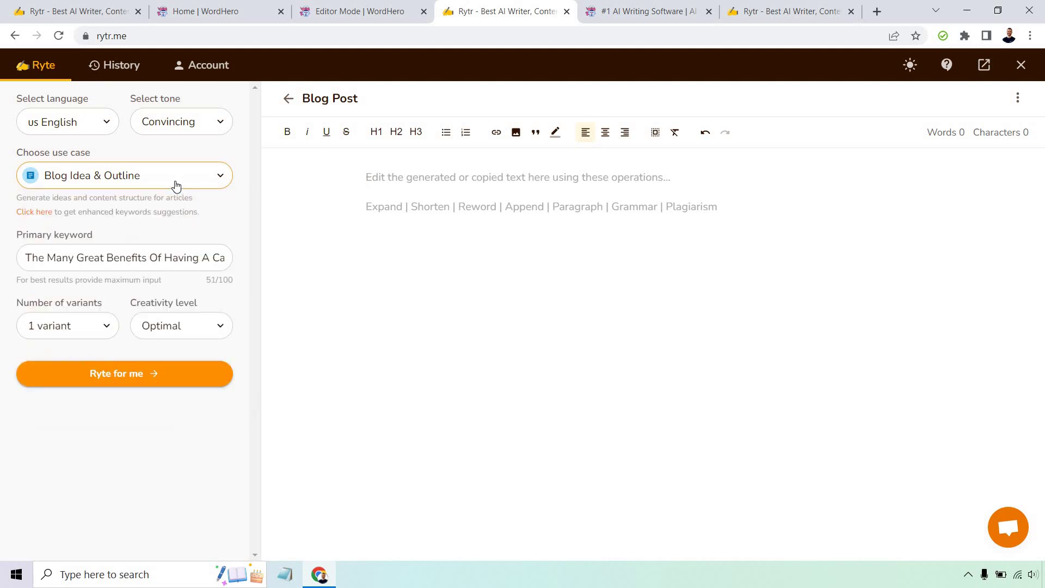
left_click(56, 257)
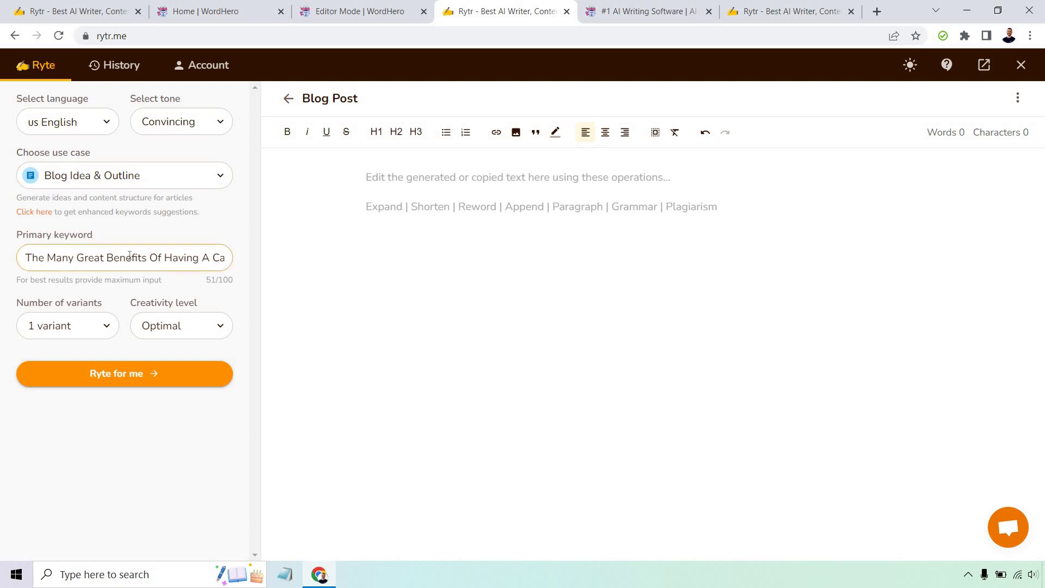
key("ctrl+a")
left_click(185, 290)
left_click(156, 380)
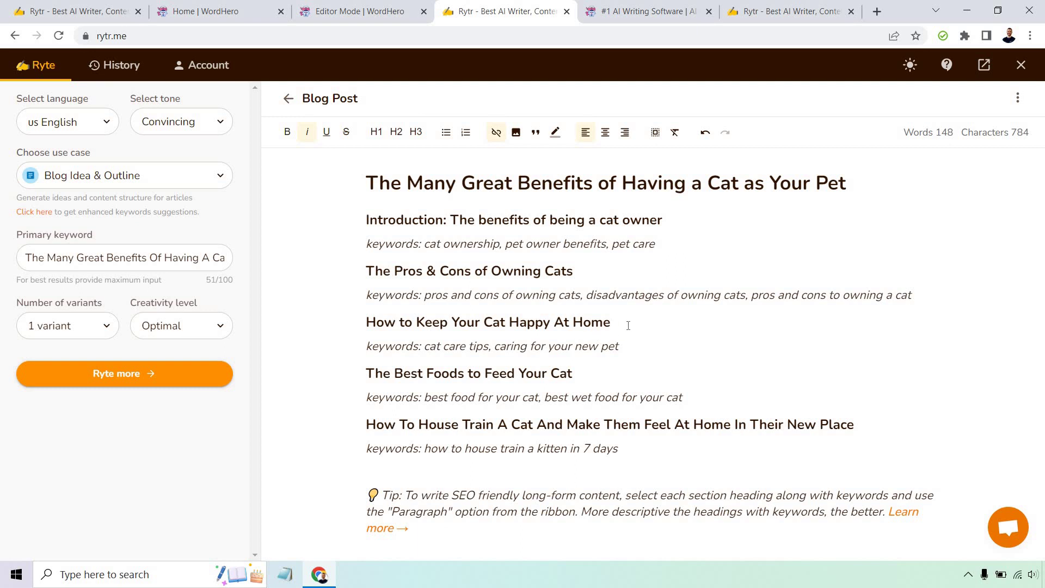
Select the 'How to Keep Your Cat Happy At Home' heading with its keywords and generate a paragraph for it
double_click(610, 346)
left_click_drag(460, 327, 368, 321)
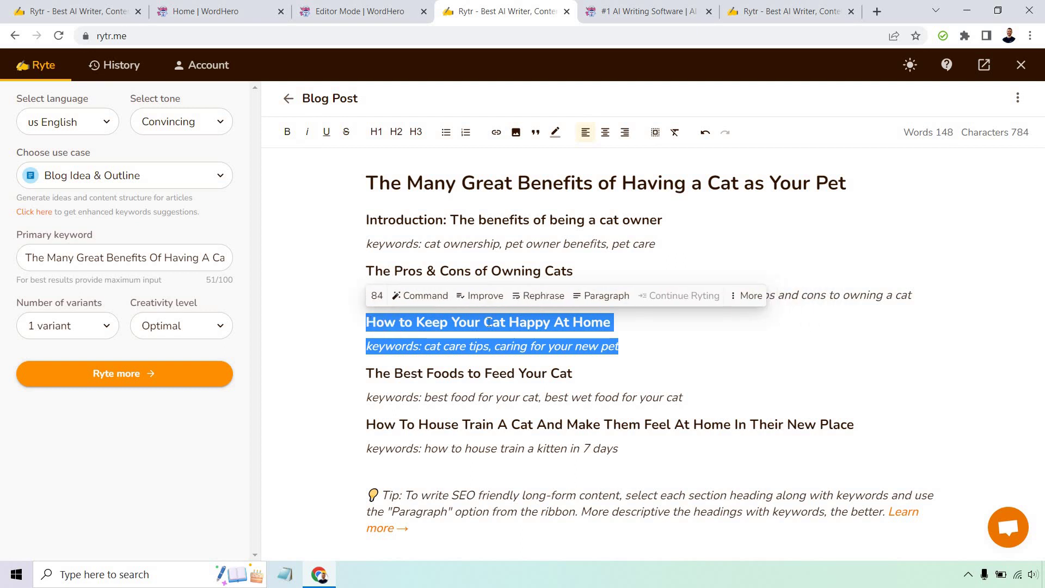
left_click(603, 297)
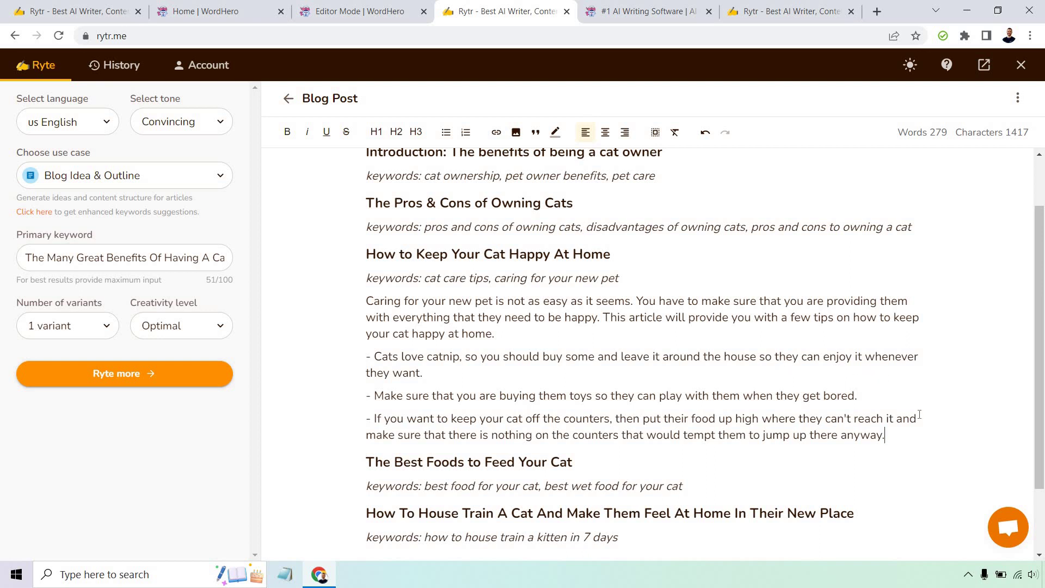
left_click_drag(886, 434, 453, 356)
left_click_drag(389, 321, 373, 292)
left_click_drag(370, 350, 360, 389)
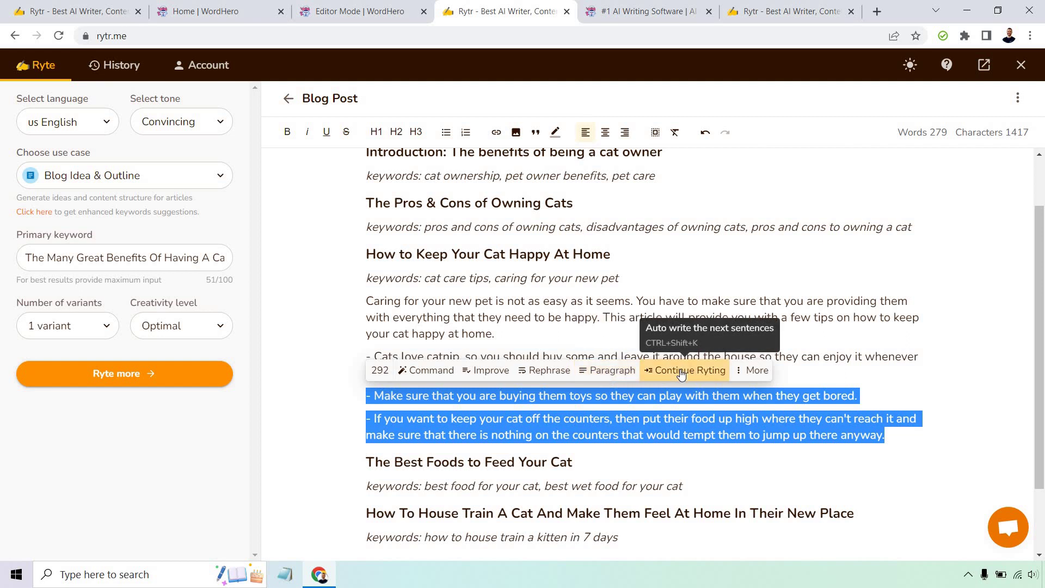
left_click(904, 279)
scroll(946, 315, "up", 2)
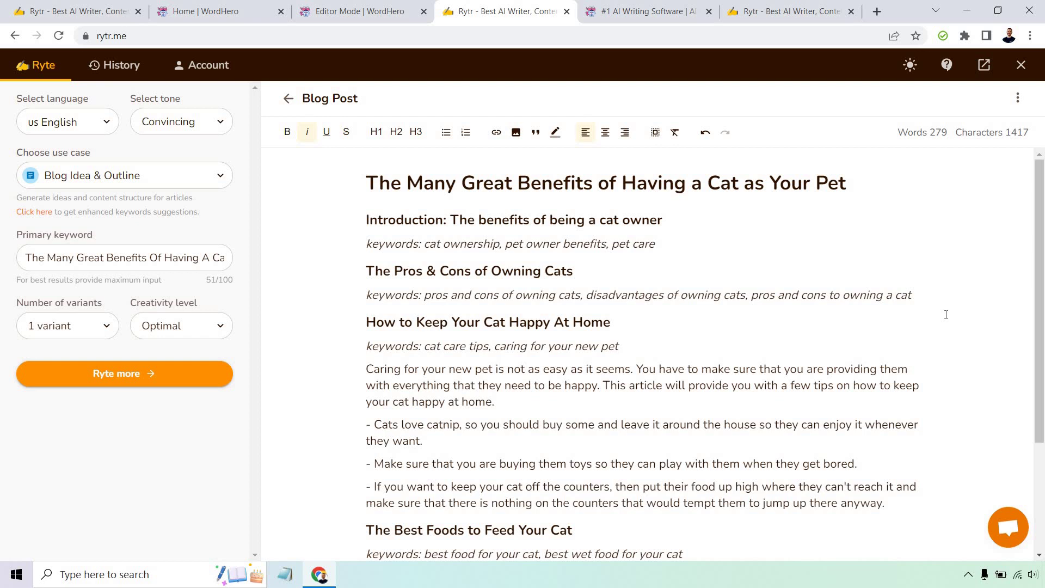
Switch to the '#1 AI Writing Software' tab showing WordHero's $49/month and $348/year plans
left_click(626, 11)
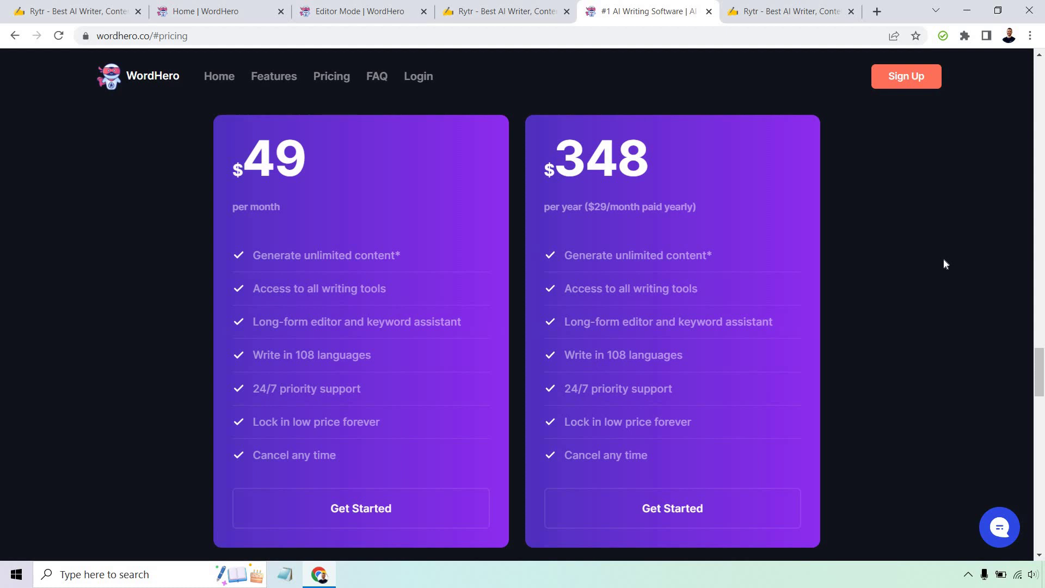
Show Rytr's pricing page and highlight the Free plan's 5000-character monthly limit
left_click(798, 9)
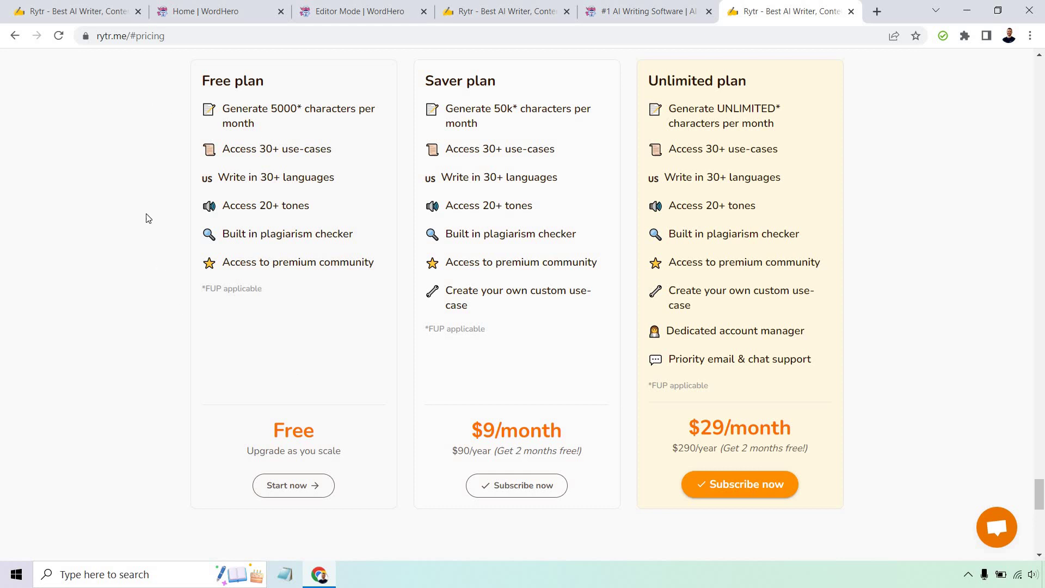
left_click_drag(255, 124, 226, 113)
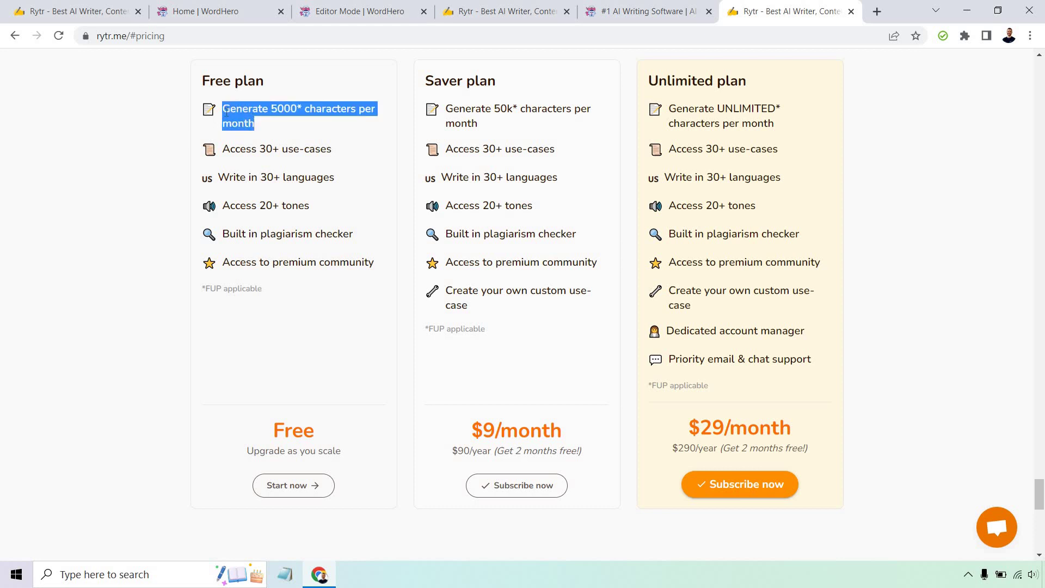
Clear the Free plan highlight and return to WordHero's $49 monthly / $348 yearly pricing
left_click(94, 206)
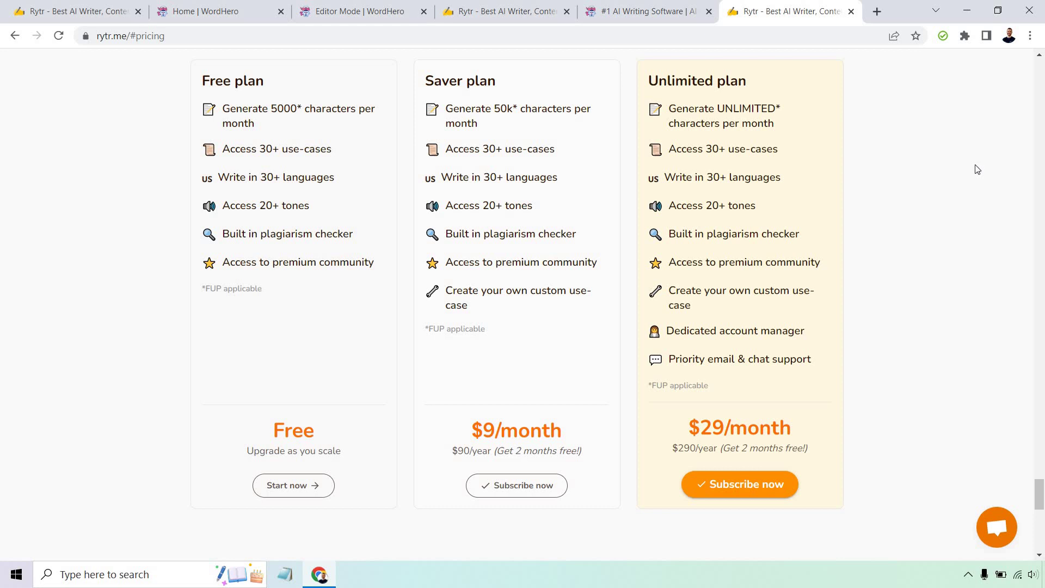
left_click(607, 5)
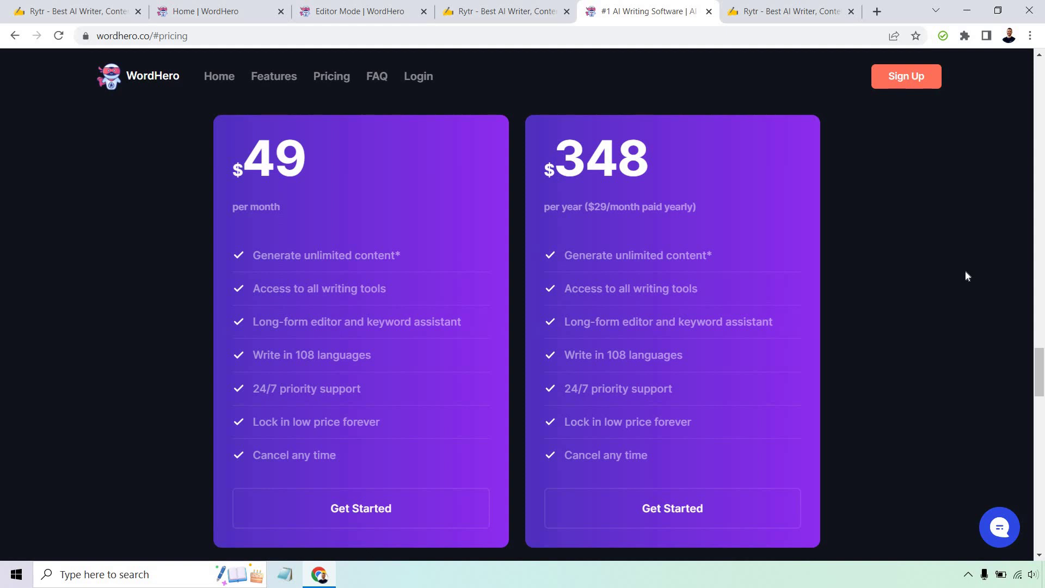
left_click(313, 5)
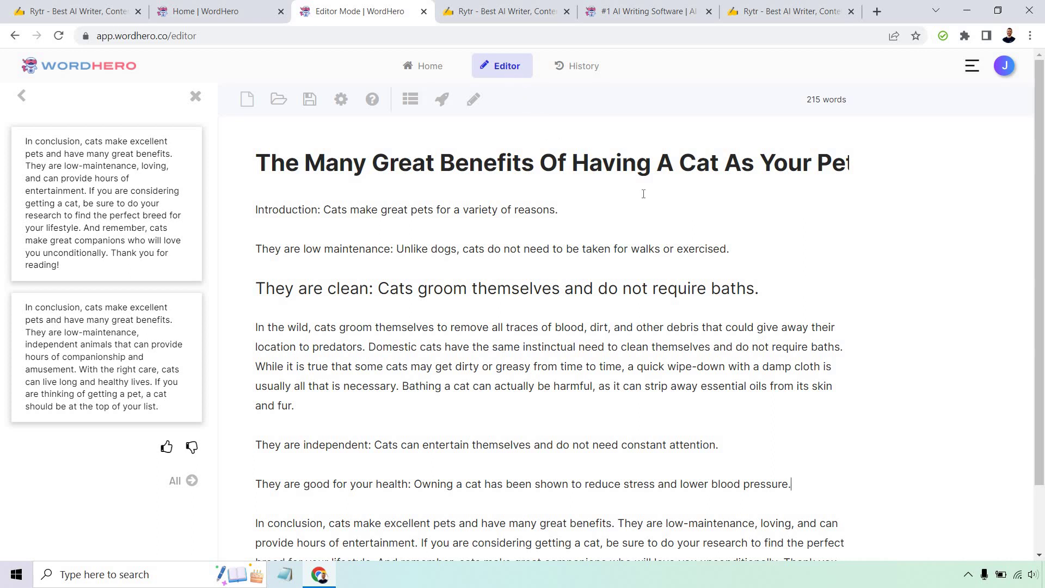
left_click(497, 10)
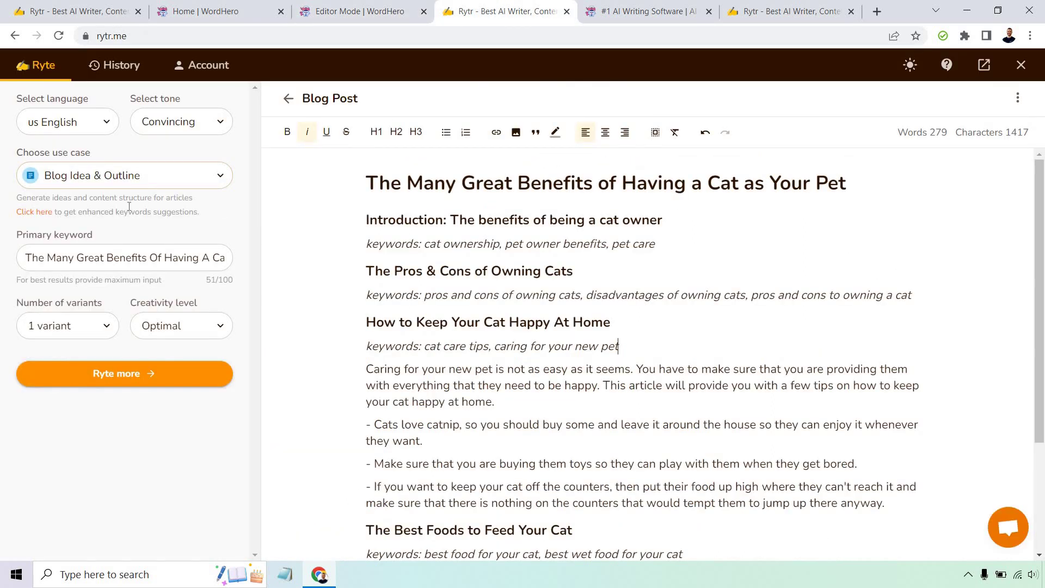
left_click(103, 180)
left_click(735, 331)
left_click(661, 6)
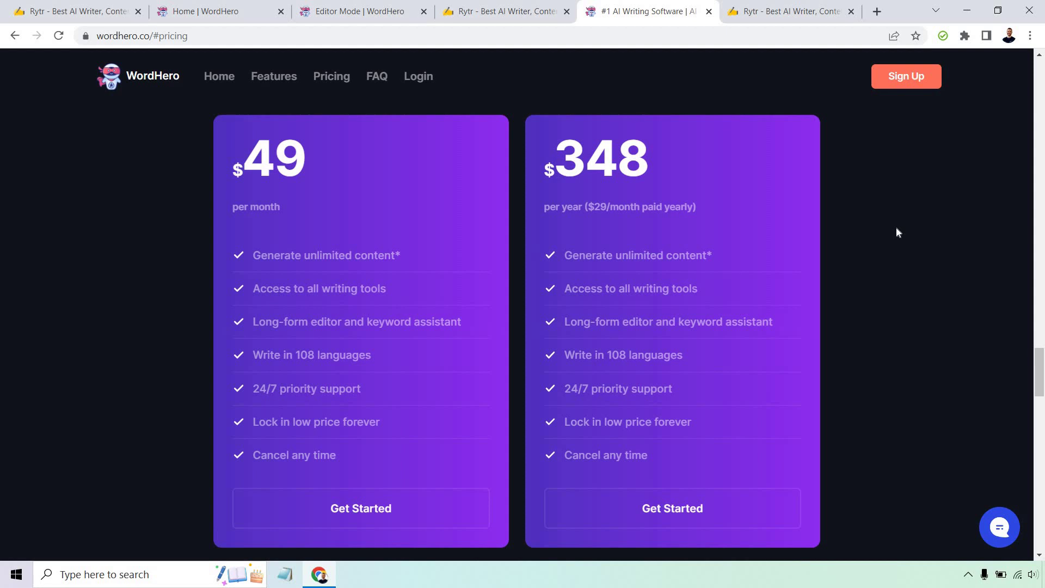
Switch to the last Rytr tab listing Free, Saver ($9/month) and Unlimited ($29/month) plans
left_click(766, 4)
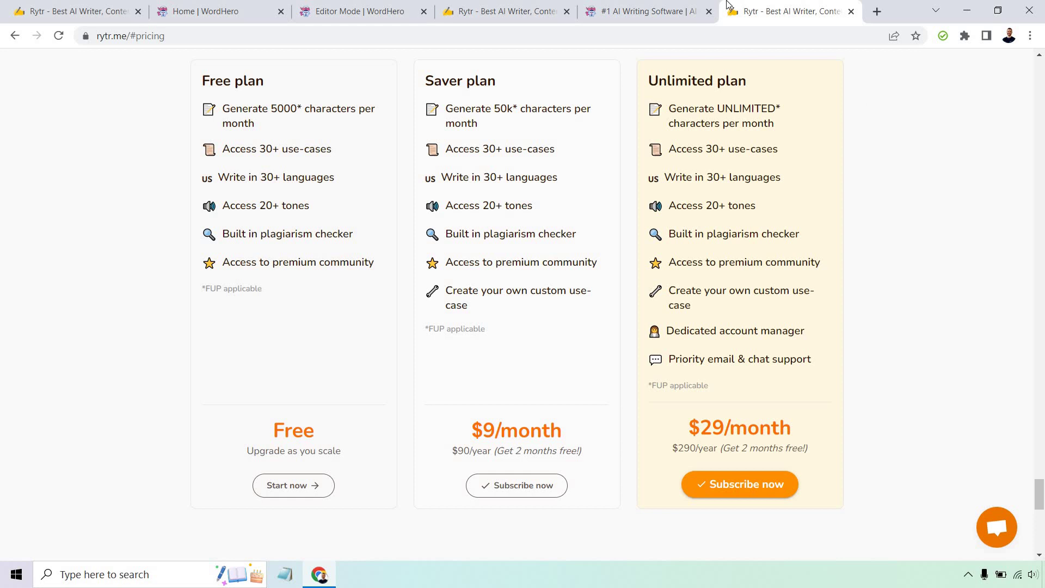
Go back to the '#1 AI Writing Software' tab with WordHero's $49/month and $348/year plans
left_click(664, 11)
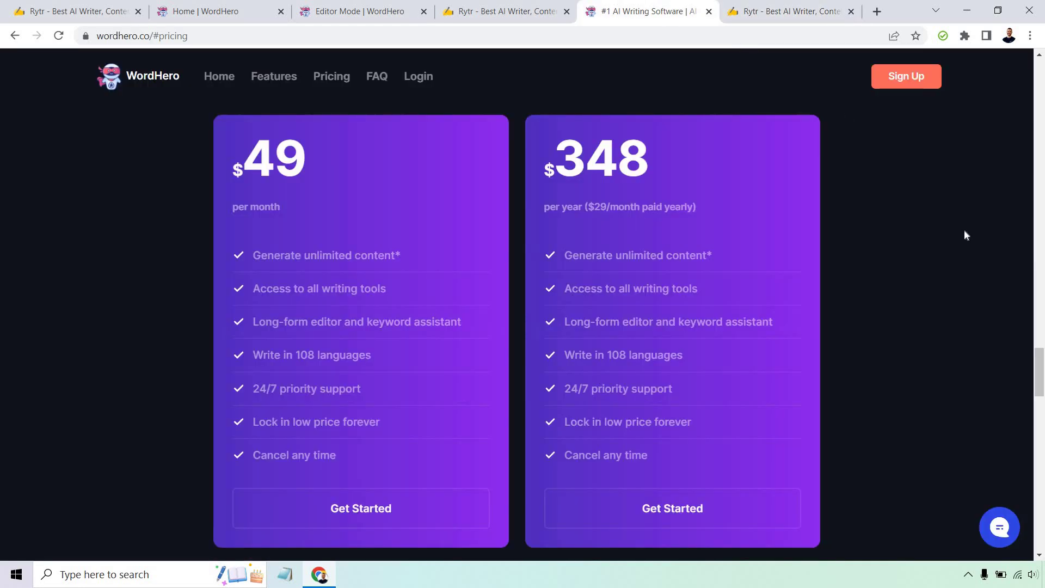